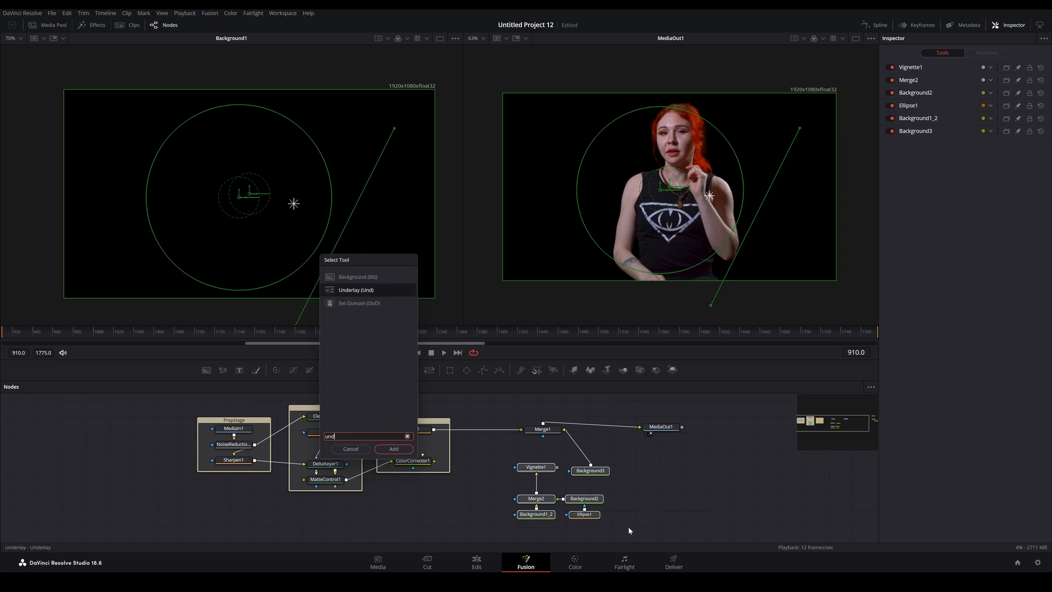
# Add an Underlay around the selected background nodes and rename it Background.
pyautogui.click(394, 449)
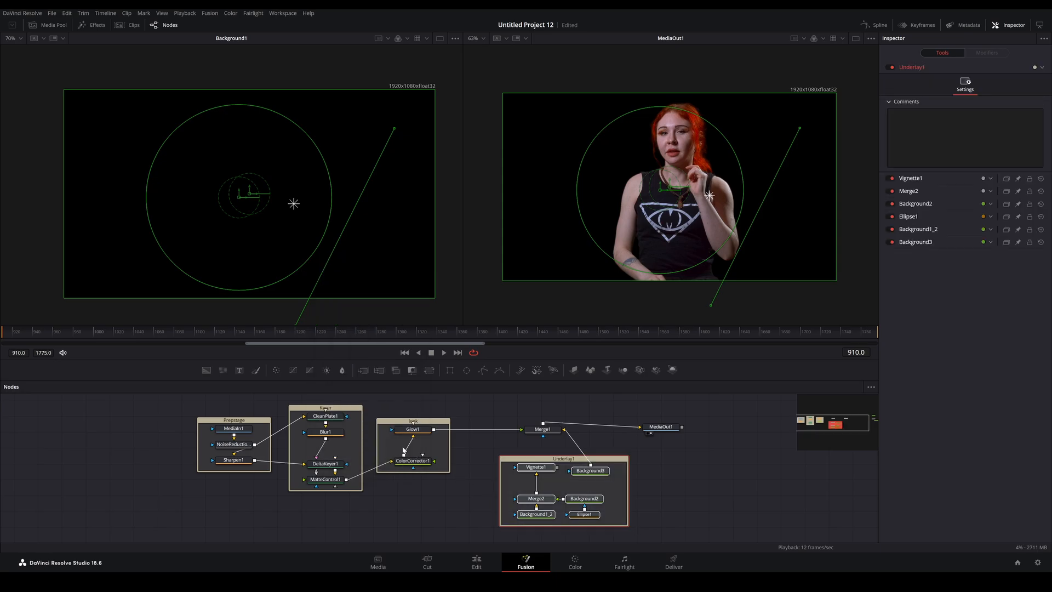
pyautogui.click(656, 471)
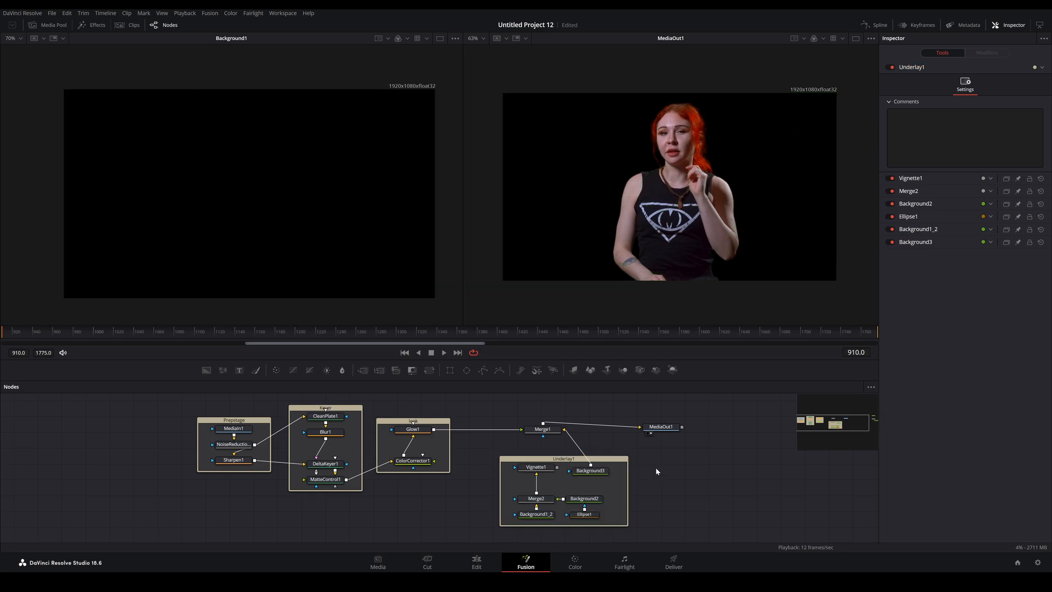
pyautogui.click(616, 461)
pyautogui.press('F2')
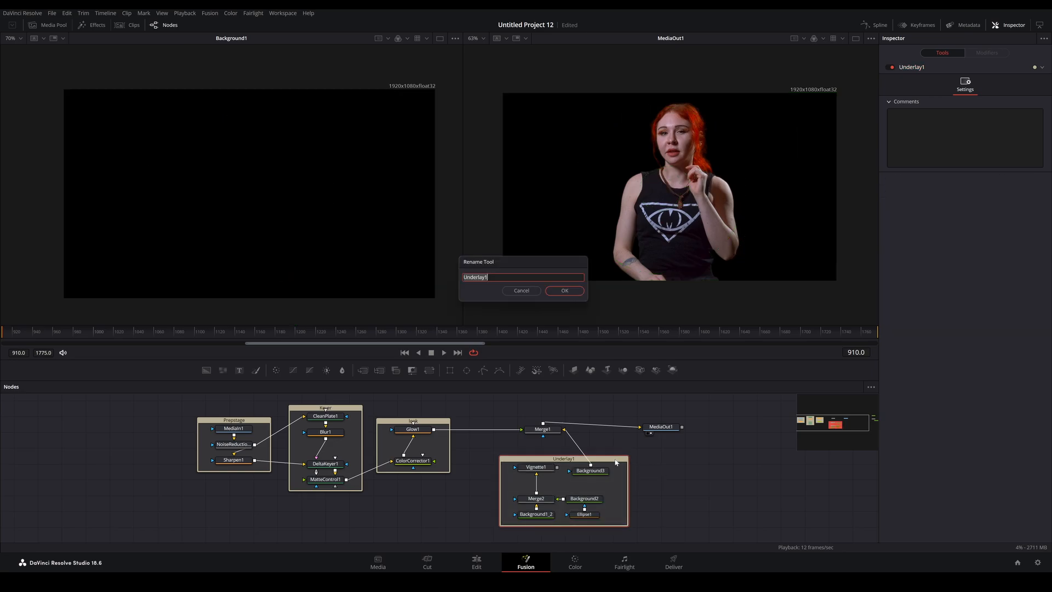
pyautogui.write('Background')
pyautogui.click(570, 292)
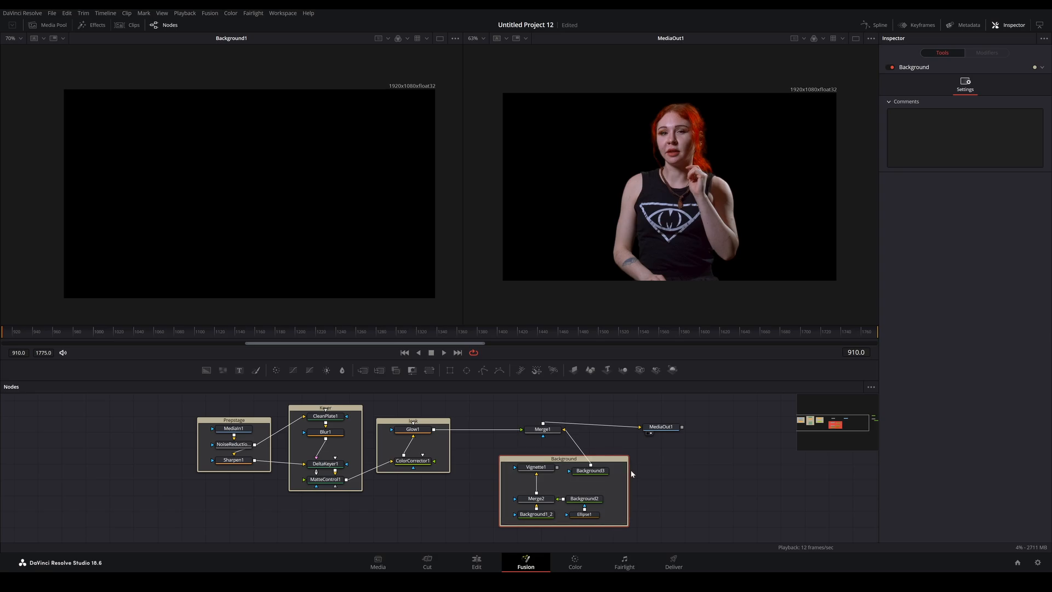
# Try moving the Background underlay together with its contained nodes, and undo the move.
pyautogui.moveTo(600, 463)
pyautogui.mouseDown()
pyautogui.moveTo(591, 454)
pyautogui.moveTo(648, 457)
pyautogui.moveTo(600, 458)
pyautogui.moveTo(636, 460)
pyautogui.moveTo(619, 462)
pyautogui.mouseUp()
pyautogui.click(647, 464)
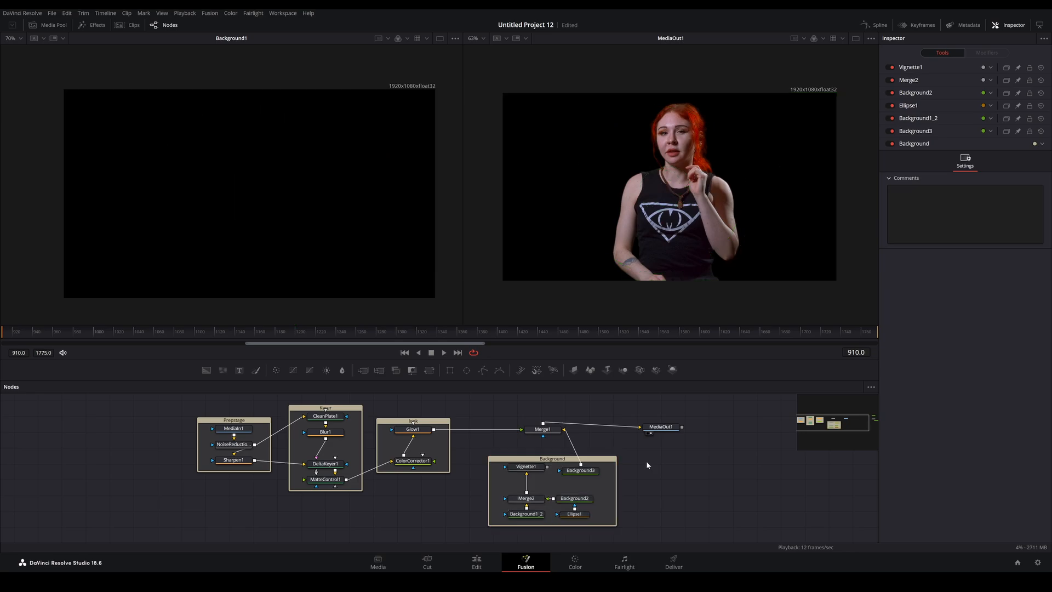
pyautogui.hotkey('ctrl', 'z')
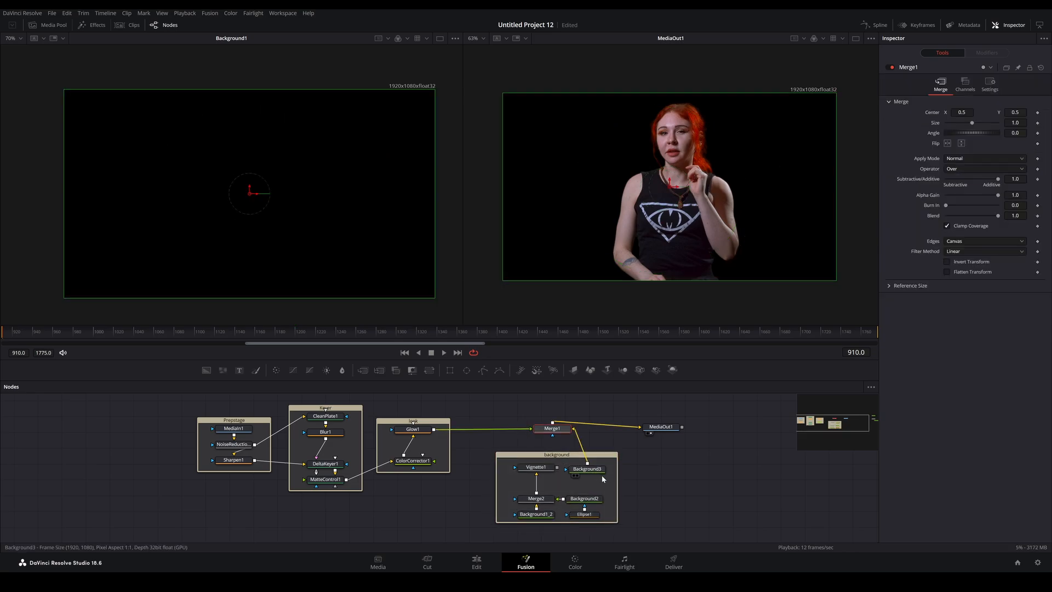
# Set the Background3 node's solid color to a muted olive gray, about red 0.549, green 0.553, blue 0.447.
pyautogui.click(597, 472)
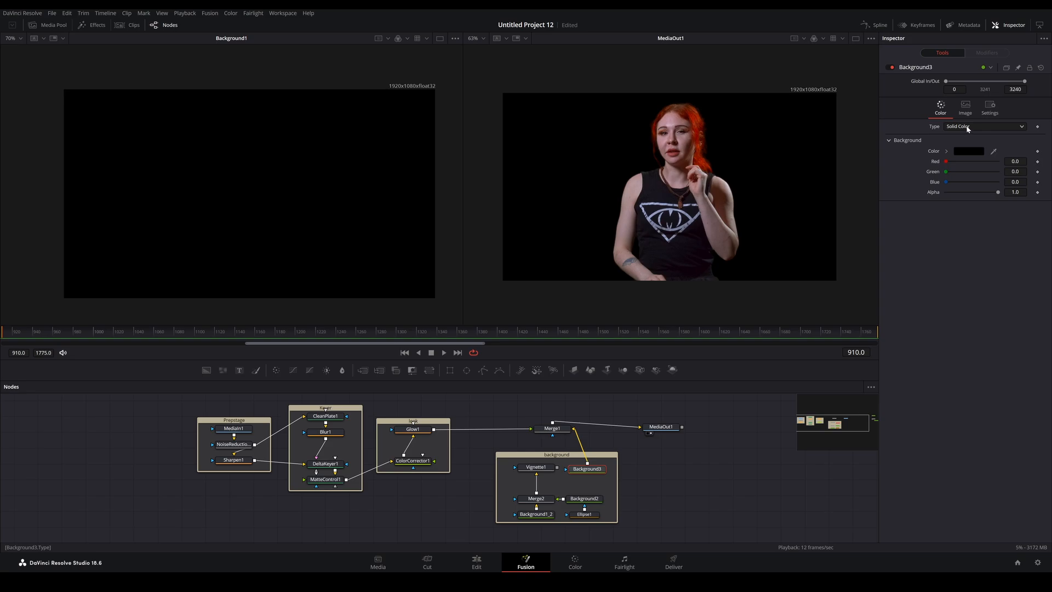
pyautogui.click(968, 150)
pyautogui.moveTo(620, 298); pyautogui.dragTo(626, 272)
pyautogui.click(535, 251)
pyautogui.click(586, 274)
pyautogui.click(594, 281)
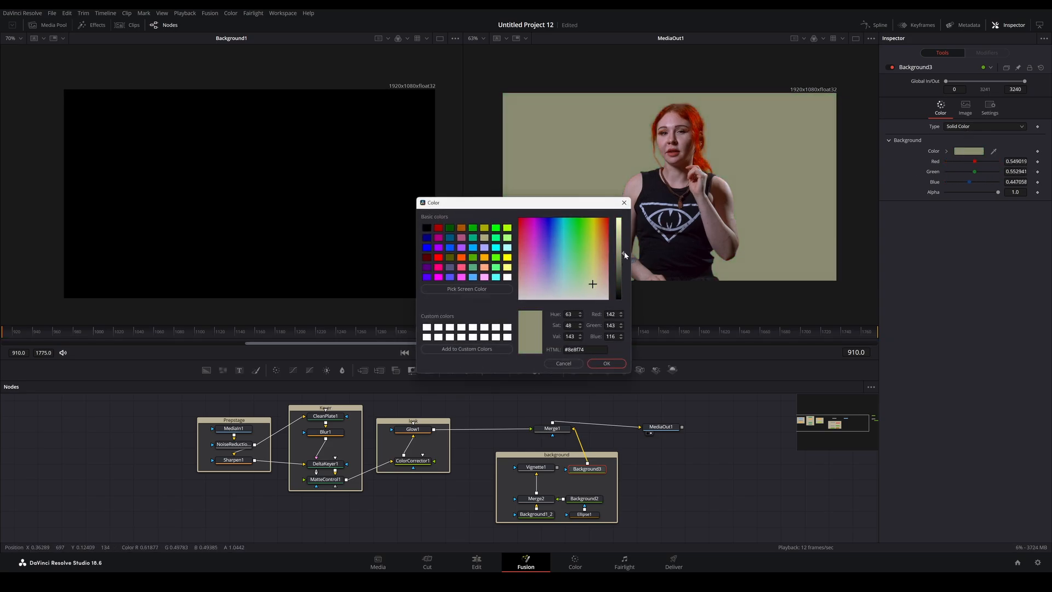
pyautogui.click(606, 363)
# Switch Background3 to the Horizontal type with a light gray left color of about 0.686 and a black right color.
pyautogui.click(993, 126)
pyautogui.click(967, 147)
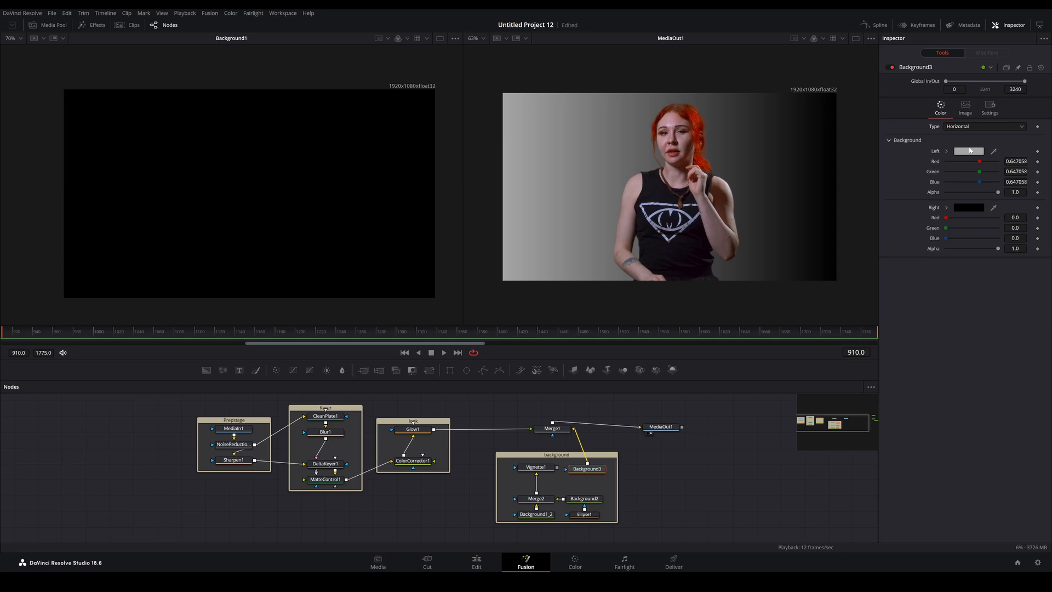
pyautogui.click(968, 151)
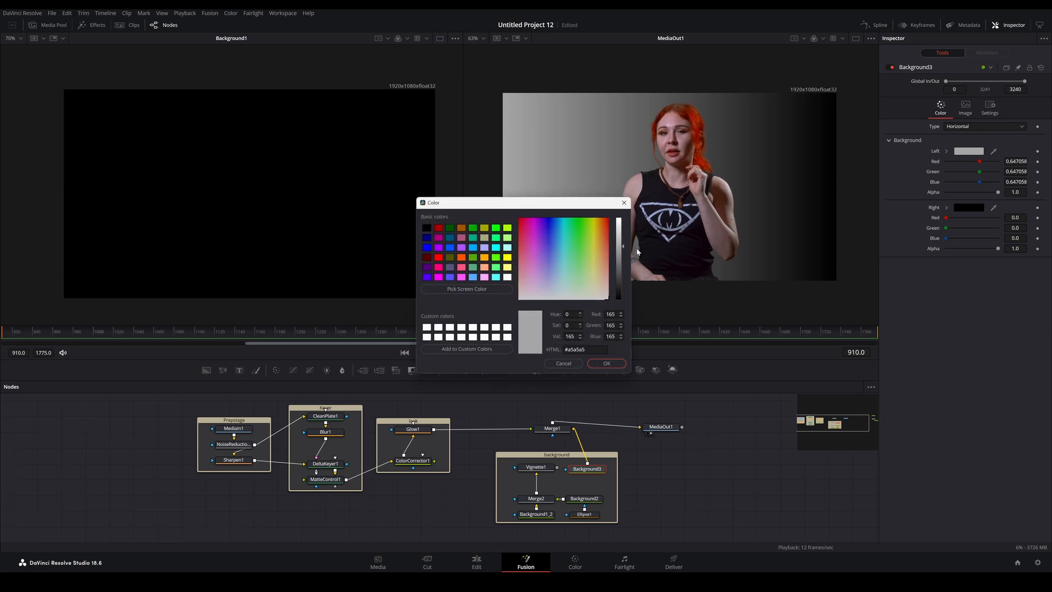
pyautogui.moveTo(619, 247)
pyautogui.mouseDown()
pyautogui.moveTo(619, 258)
pyautogui.moveTo(619, 243)
pyautogui.mouseUp()
pyautogui.click(619, 298)
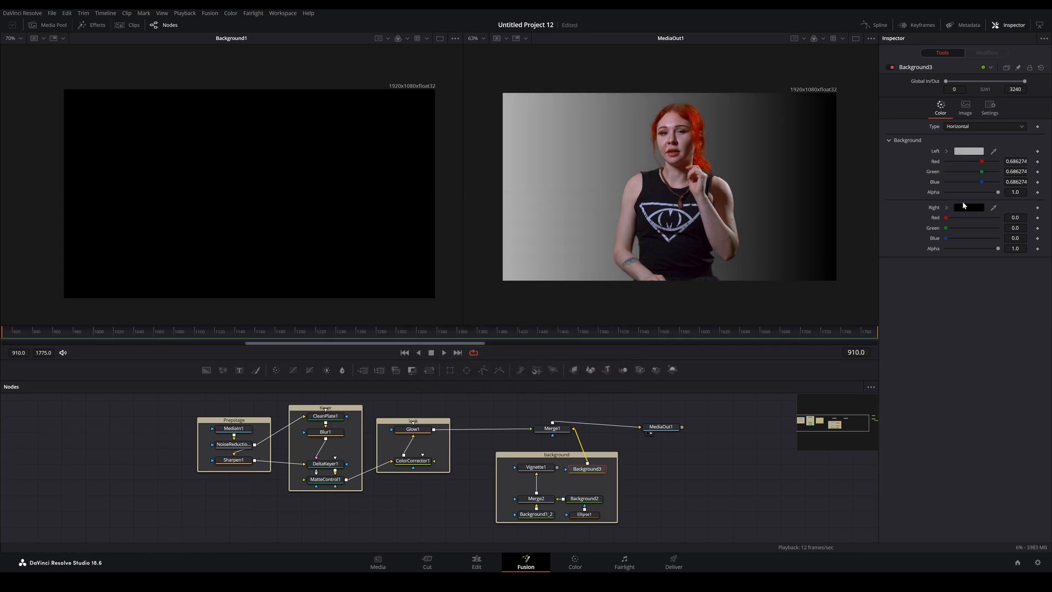
pyautogui.moveTo(625, 295)
pyautogui.mouseDown()
pyautogui.moveTo(624, 235)
pyautogui.moveTo(625, 302)
pyautogui.mouseUp()
pyautogui.click(611, 362)
# Switch Background3 to the Vertical type with a mid-gray top color of about 0.541 and a black bottom color.
pyautogui.click(980, 126)
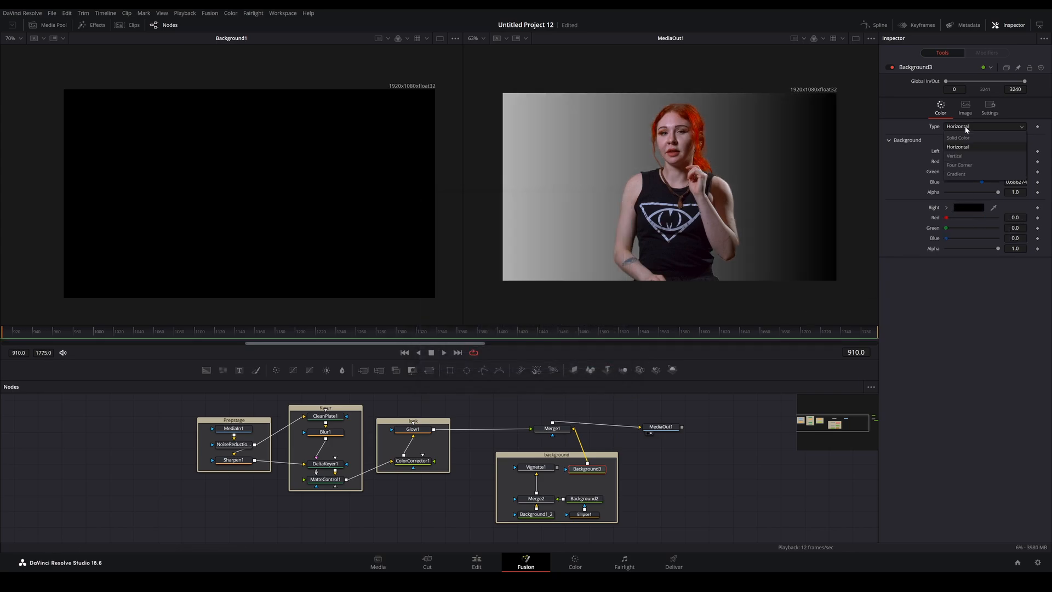
pyautogui.click(956, 156)
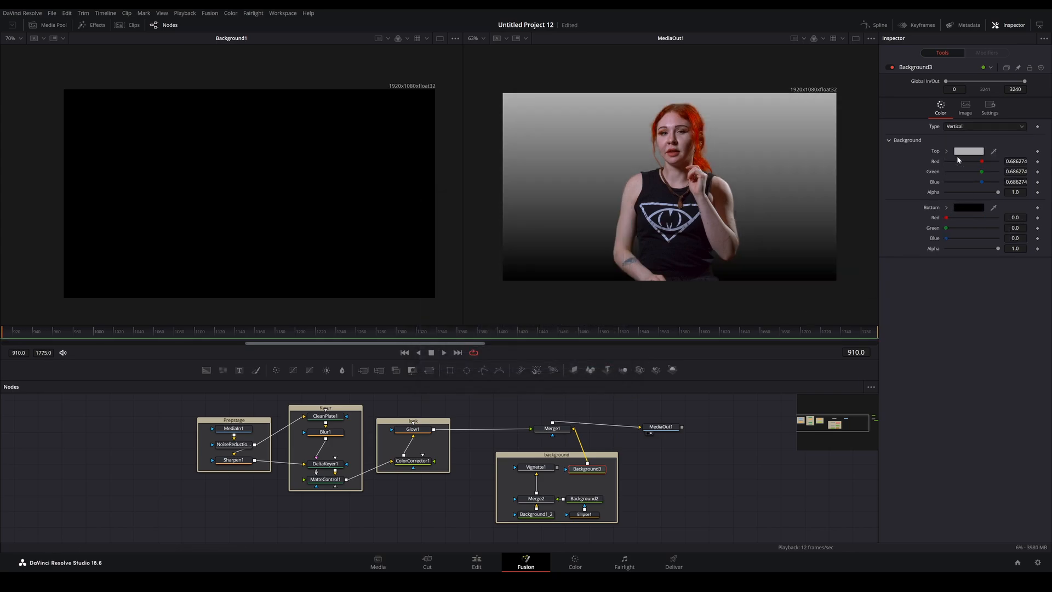
pyautogui.click(962, 153)
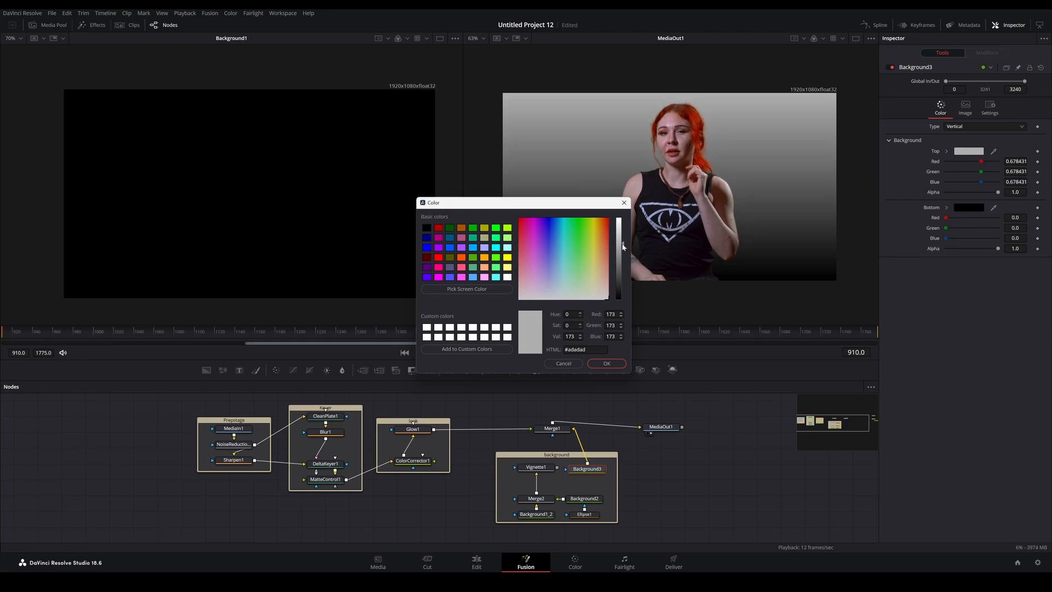
pyautogui.moveTo(623, 243)
pyautogui.mouseDown()
pyautogui.moveTo(626, 272)
pyautogui.moveTo(624, 254)
pyautogui.mouseUp()
pyautogui.click(607, 363)
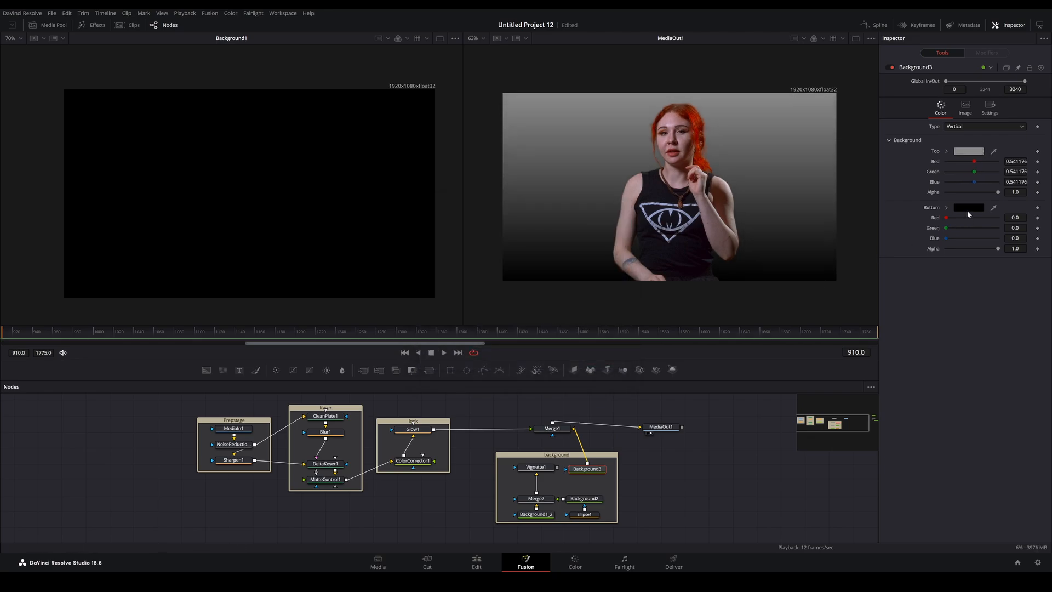
pyautogui.click(969, 208)
pyautogui.moveTo(627, 300)
pyautogui.mouseDown()
pyautogui.moveTo(625, 268)
pyautogui.moveTo(620, 315)
pyautogui.mouseUp()
pyautogui.click(606, 363)
# Switch Background3 to the Four Corner type, with the top-left corner gray at 0.6 and the bottom-right corner gray at about 0.337.
pyautogui.click(977, 126)
pyautogui.click(961, 165)
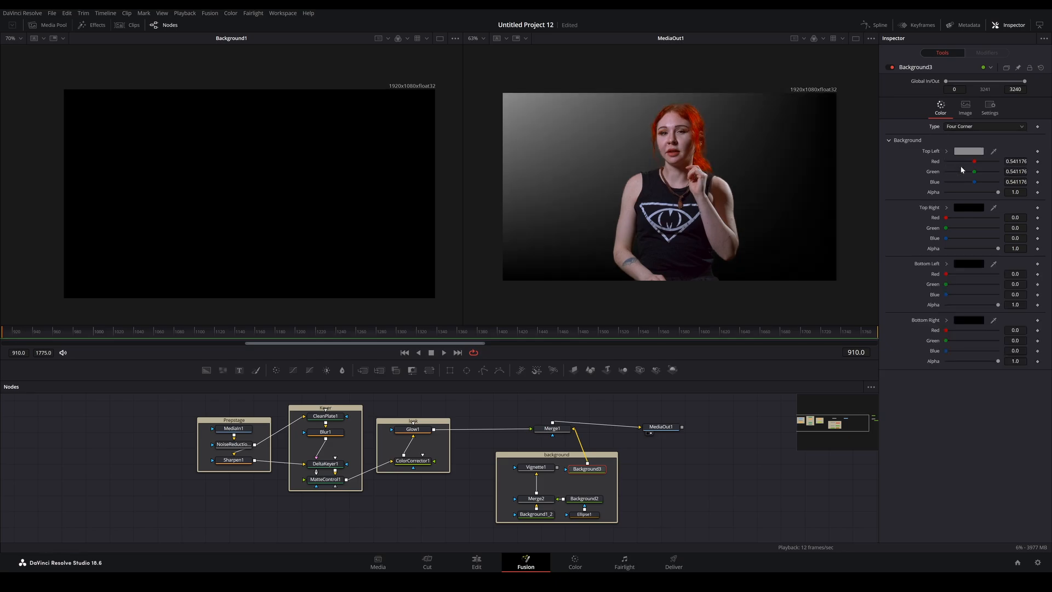
pyautogui.click(962, 152)
pyautogui.moveTo(623, 257)
pyautogui.mouseDown()
pyautogui.moveTo(623, 242)
pyautogui.moveTo(623, 251)
pyautogui.mouseUp()
pyautogui.click(610, 363)
pyautogui.click(968, 319)
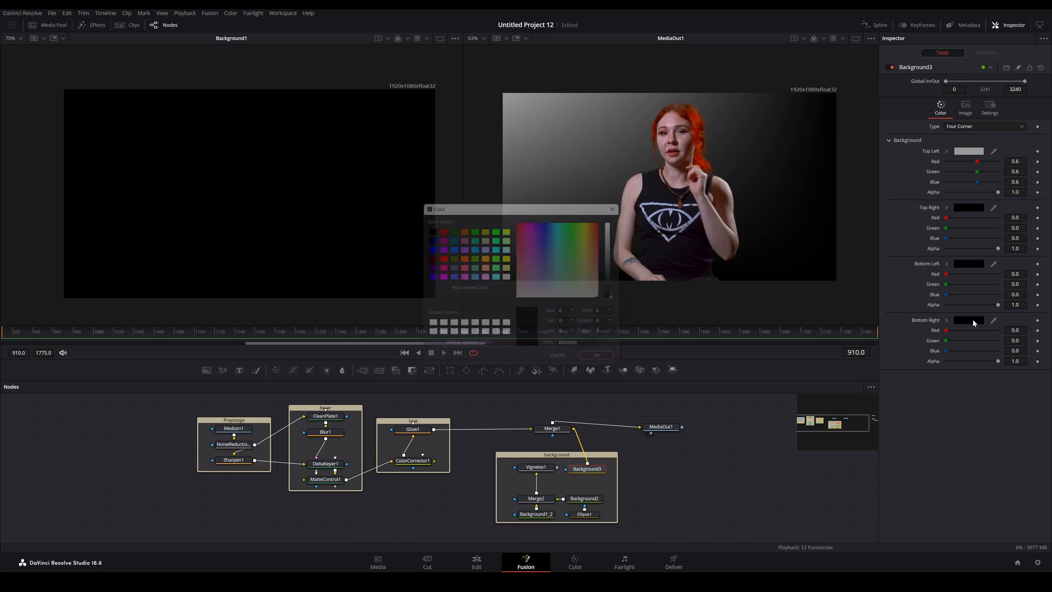
pyautogui.moveTo(620, 296)
pyautogui.mouseDown()
pyautogui.moveTo(622, 274)
pyautogui.moveTo(622, 285)
pyautogui.mouseUp()
pyautogui.click(608, 363)
# Set the top-right corner color to a dark blue and the bottom-left corner color to a dark green.
pyautogui.click(965, 210)
pyautogui.click(549, 265)
pyautogui.click(606, 363)
pyautogui.click(970, 264)
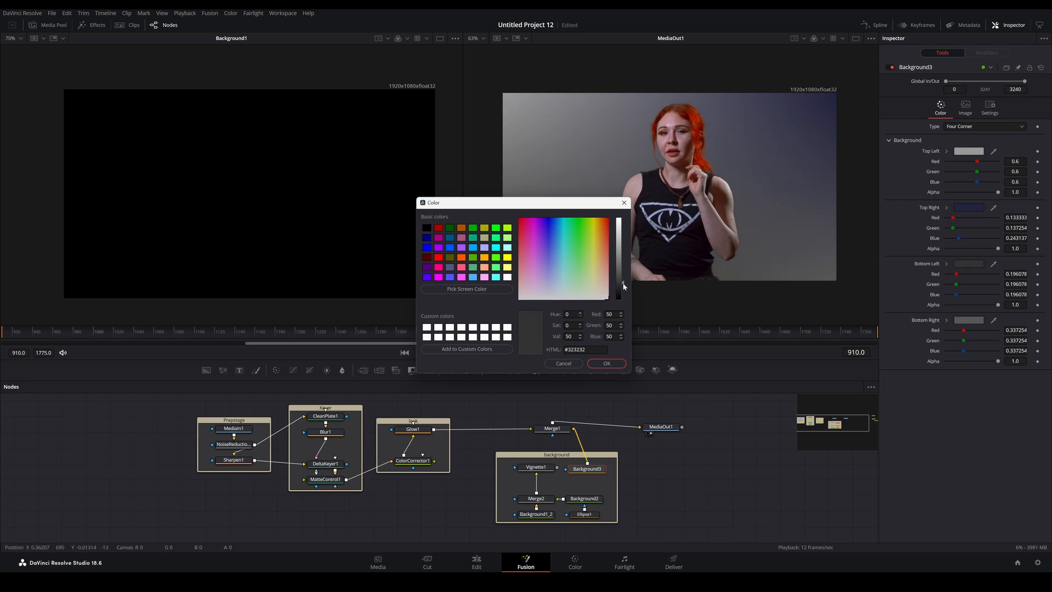
pyautogui.click(564, 266)
pyautogui.click(608, 363)
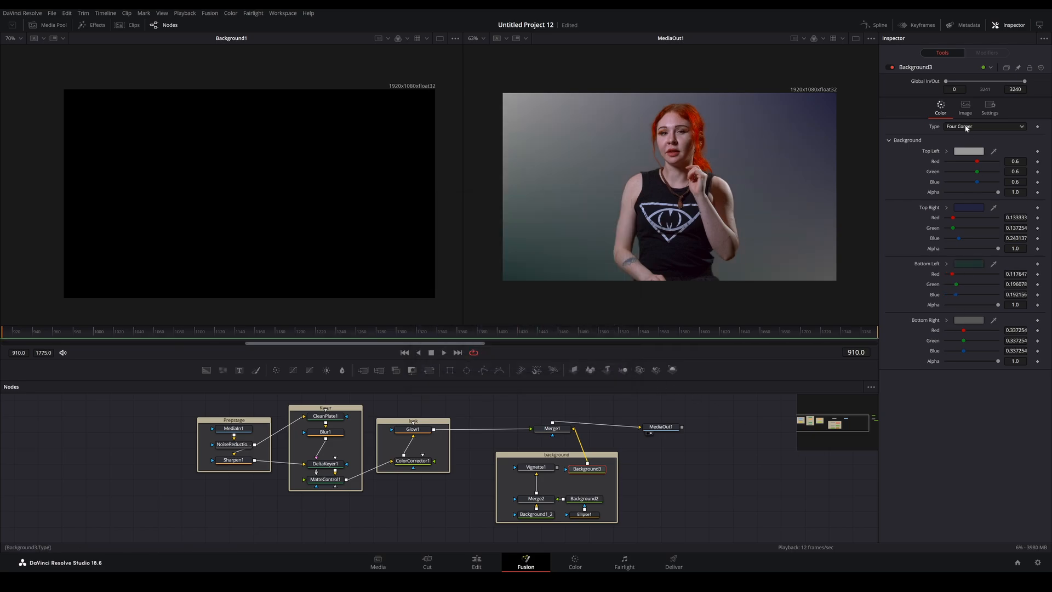
# Switch Background3 to a Radial gradient starting at about X 0.51, Y 0.39 and ending at the frame's upper-right corner.
pyautogui.click(983, 126)
pyautogui.click(960, 168)
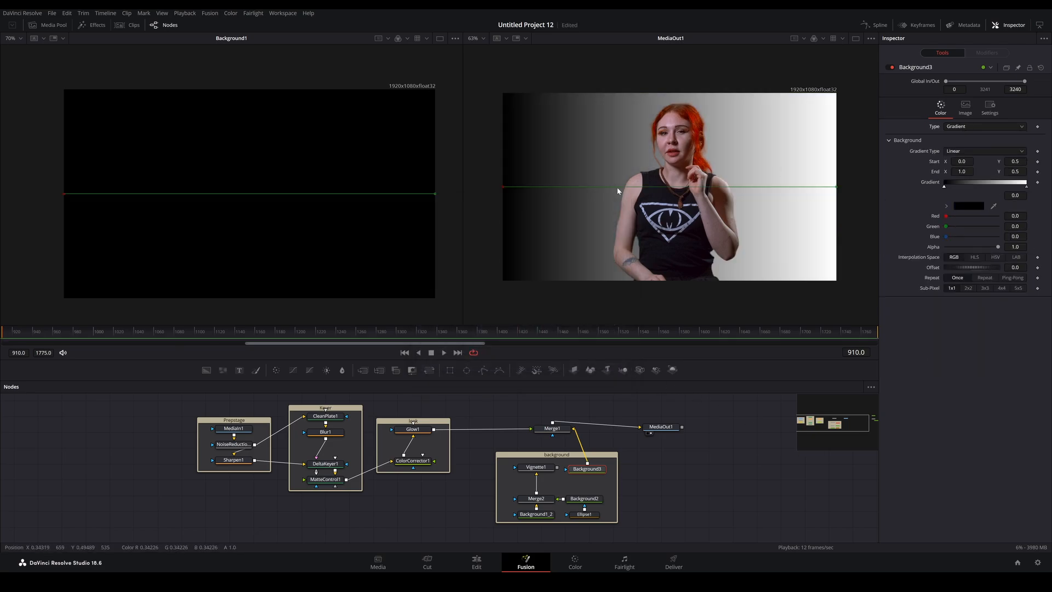
pyautogui.click(999, 155)
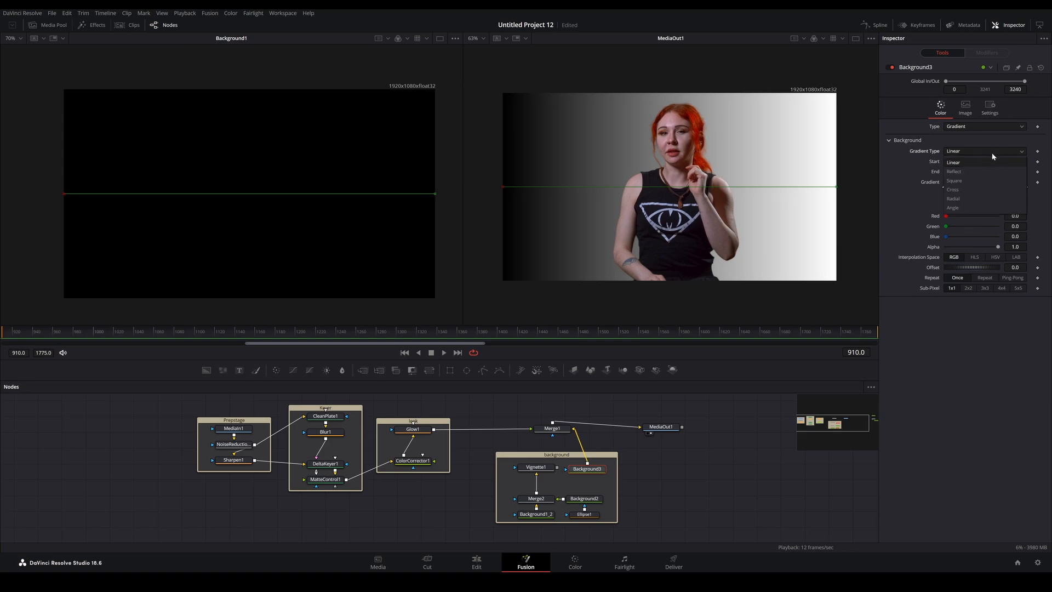
pyautogui.click(963, 198)
pyautogui.moveTo(502, 187); pyautogui.dragTo(673, 209)
pyautogui.moveTo(835, 188); pyautogui.dragTo(836, 95)
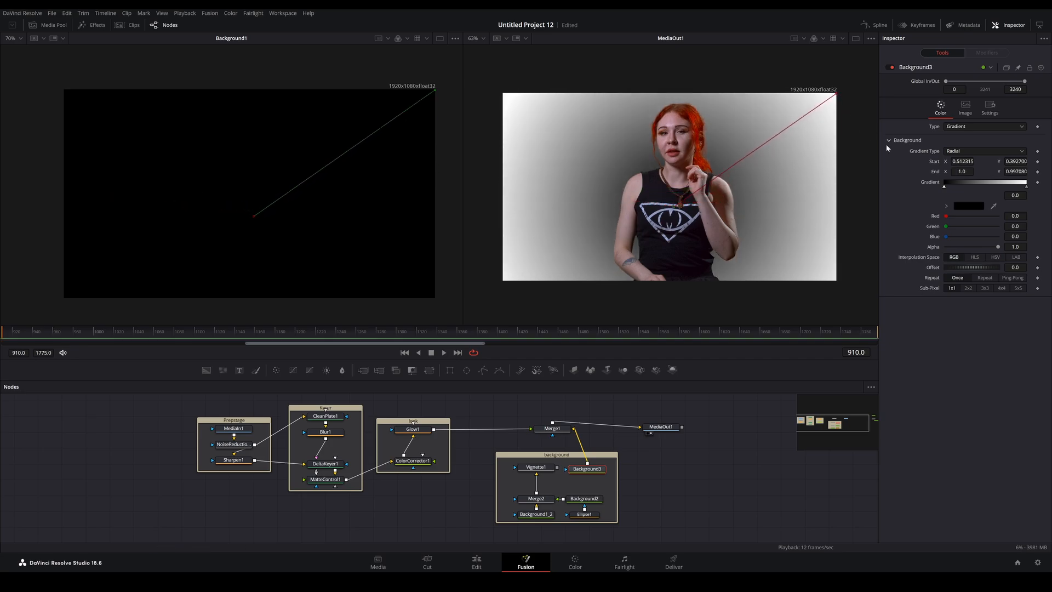
# Set the radial gradient's starting color to a dark teal, about red 0.157, green 0.227, blue 0.239.
pyautogui.click(969, 206)
pyautogui.moveTo(553, 256); pyautogui.dragTo(561, 271)
pyautogui.moveTo(620, 298); pyautogui.dragTo(621, 279)
pyautogui.click(606, 363)
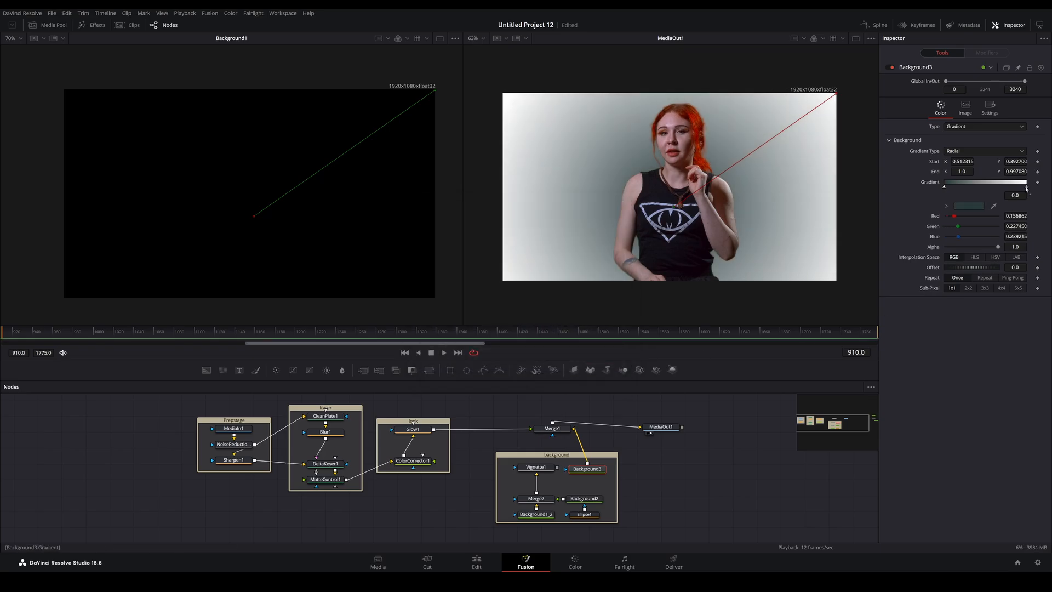
# Darken the radial gradient's outer color stop and move the gradient's start point lower in the frame.
pyautogui.click(1026, 186)
pyautogui.click(969, 205)
pyautogui.moveTo(624, 220); pyautogui.dragTo(620, 297)
pyautogui.click(606, 364)
pyautogui.moveTo(677, 208); pyautogui.dragTo(682, 269)
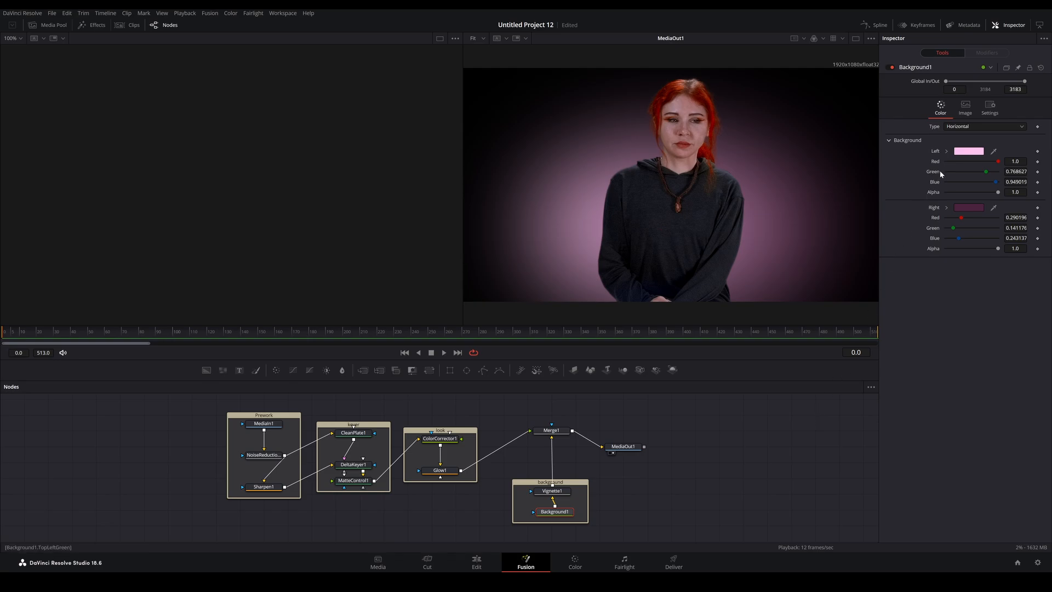
# Check the left and right colors of the Background1 horizontal gradient in the color picker.
pyautogui.click(957, 152)
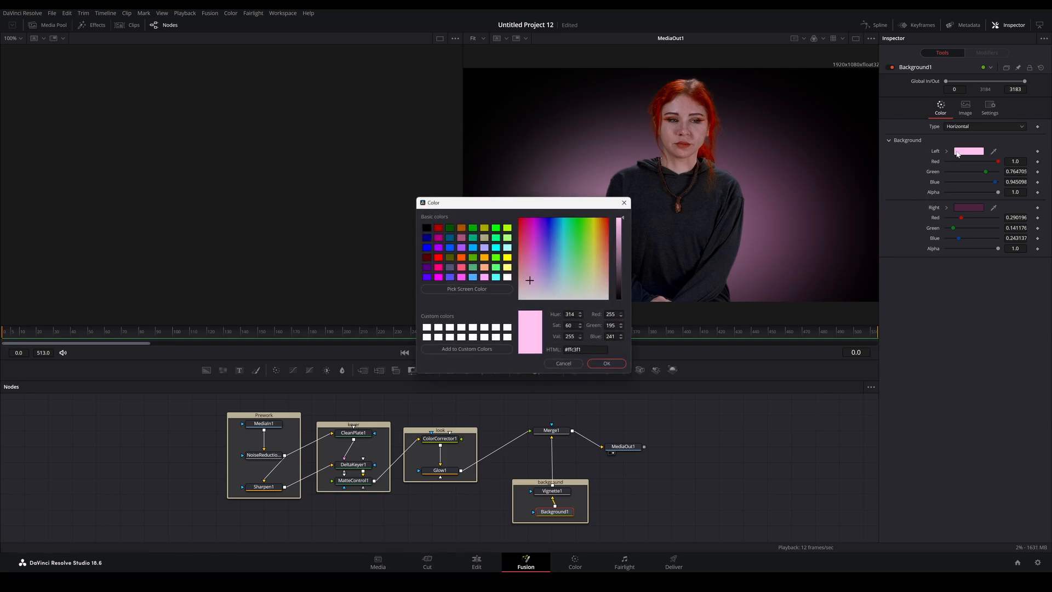
pyautogui.click(616, 365)
pyautogui.click(961, 209)
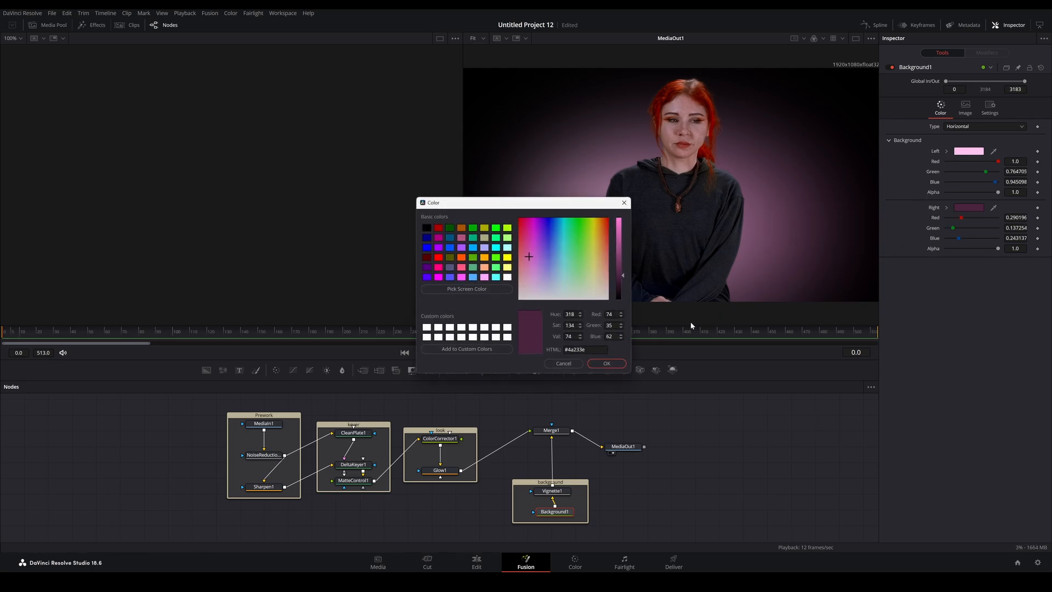
pyautogui.click(615, 363)
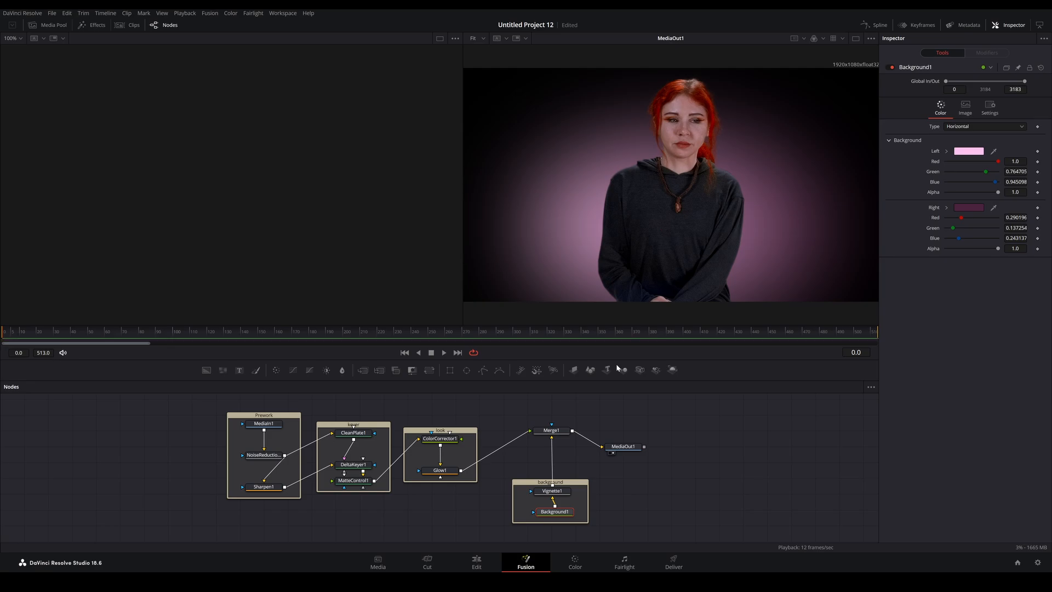
# Compare the composite with the Vignette1 node disabled and enabled.
pyautogui.click(553, 493)
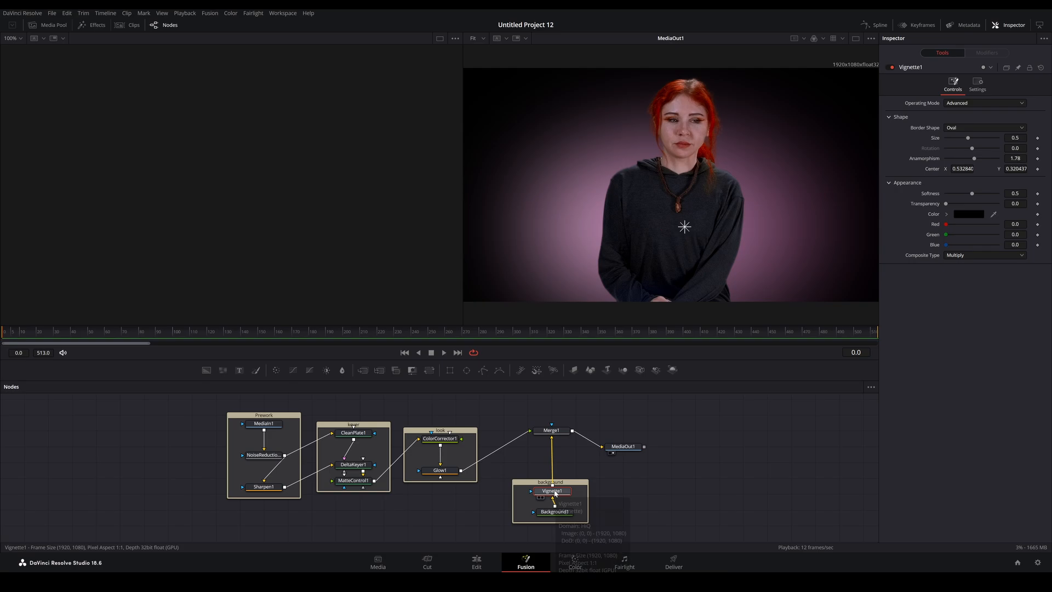
pyautogui.click(890, 67)
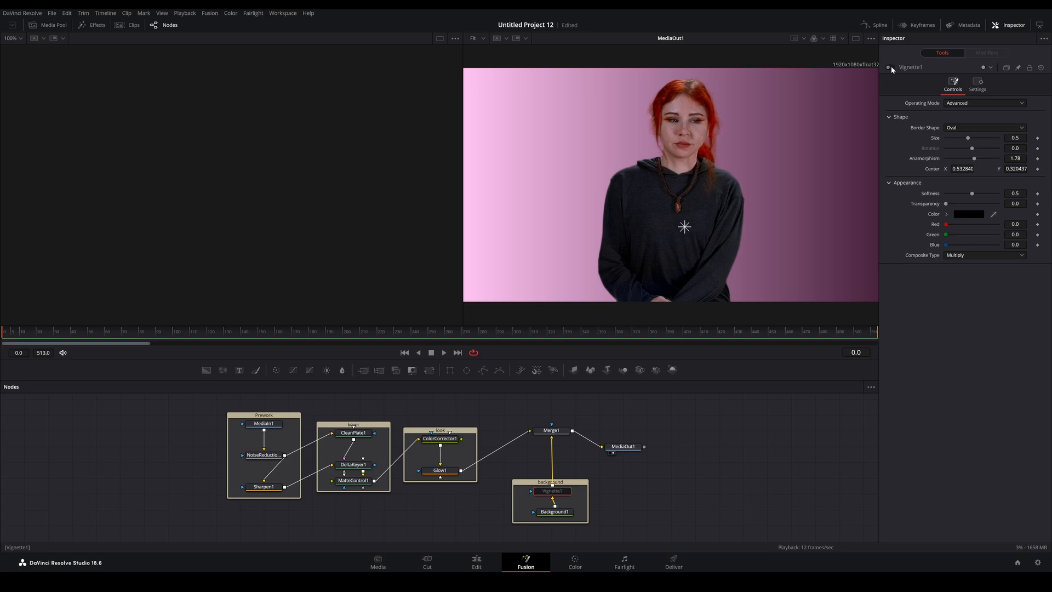
pyautogui.click(890, 67)
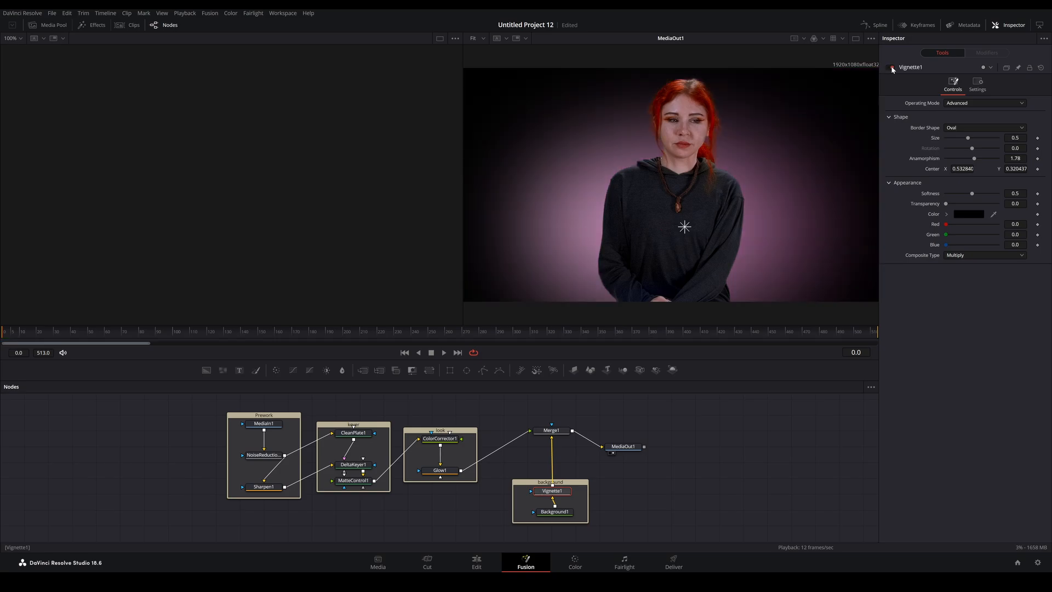
# With Vignette1 in Advanced operating mode, shift the vignette's center slightly and adjust its size.
pyautogui.click(967, 104)
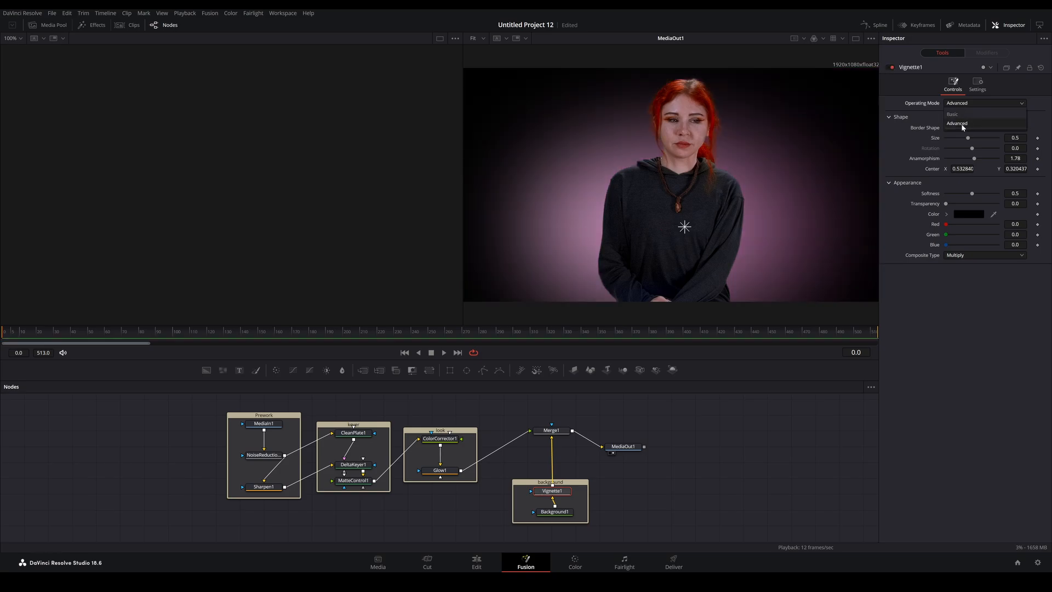
pyautogui.click(960, 123)
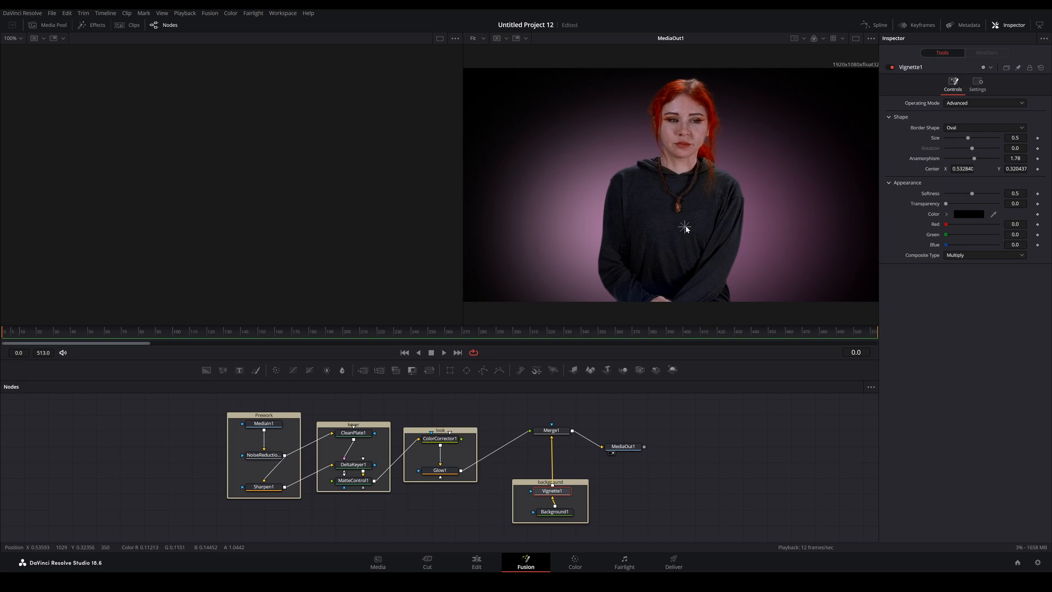
pyautogui.moveTo(681, 230); pyautogui.dragTo(692, 236)
pyautogui.moveTo(968, 139); pyautogui.dragTo(939, 206)
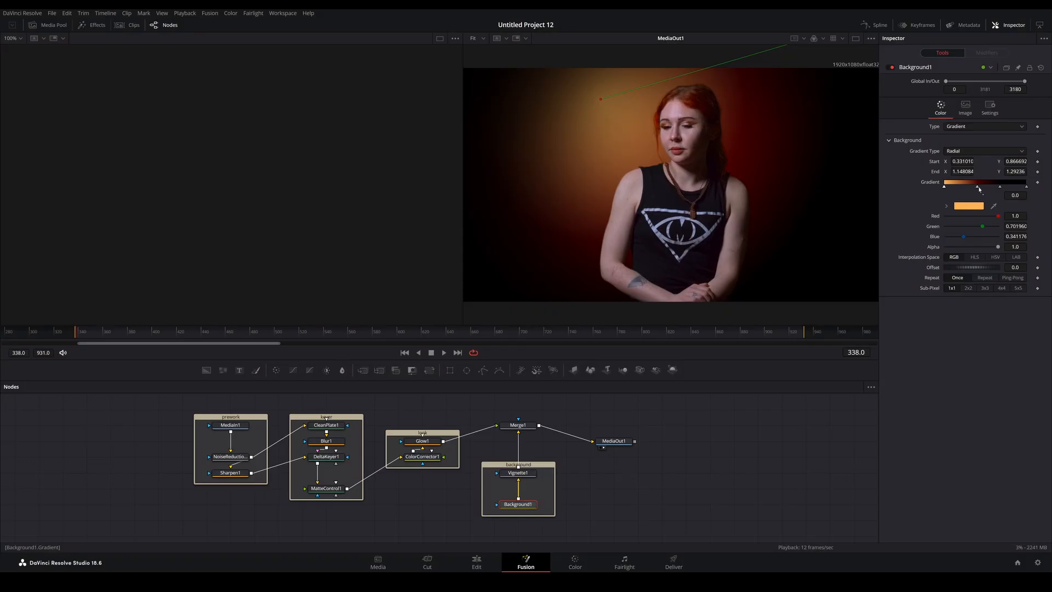
# Review the middle color stops of Background1's orange-to-black radial gradient and add a new stop at about 0.22.
pyautogui.click(978, 188)
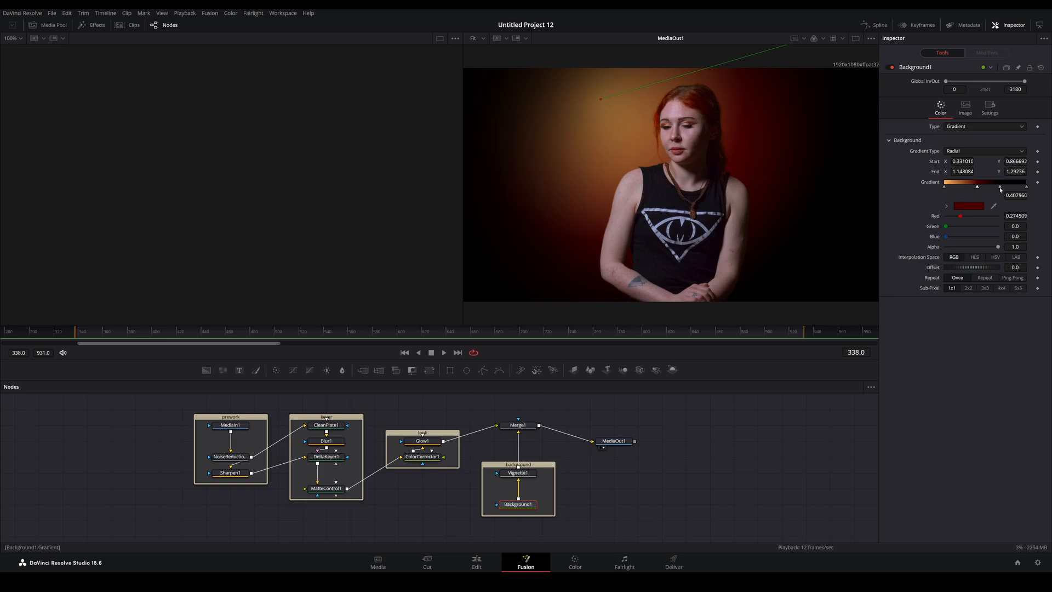
pyautogui.click(1000, 187)
pyautogui.click(962, 186)
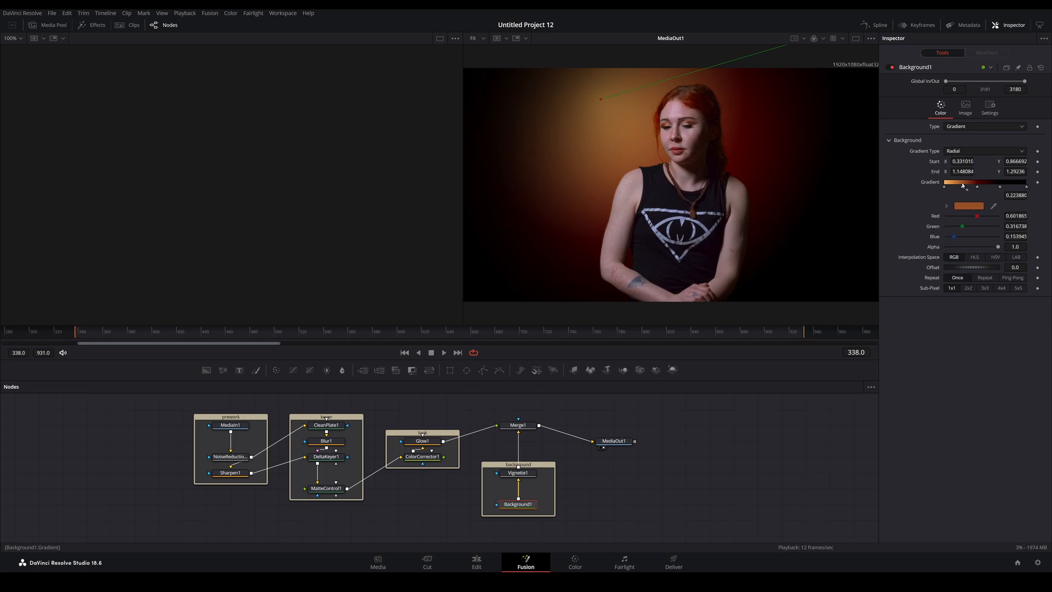
# Recolor the Background1 gradient stop at about 0.22 to magenta (red 0.6, green 0.149, blue 0.478), and delete that stop.
pyautogui.click(968, 205)
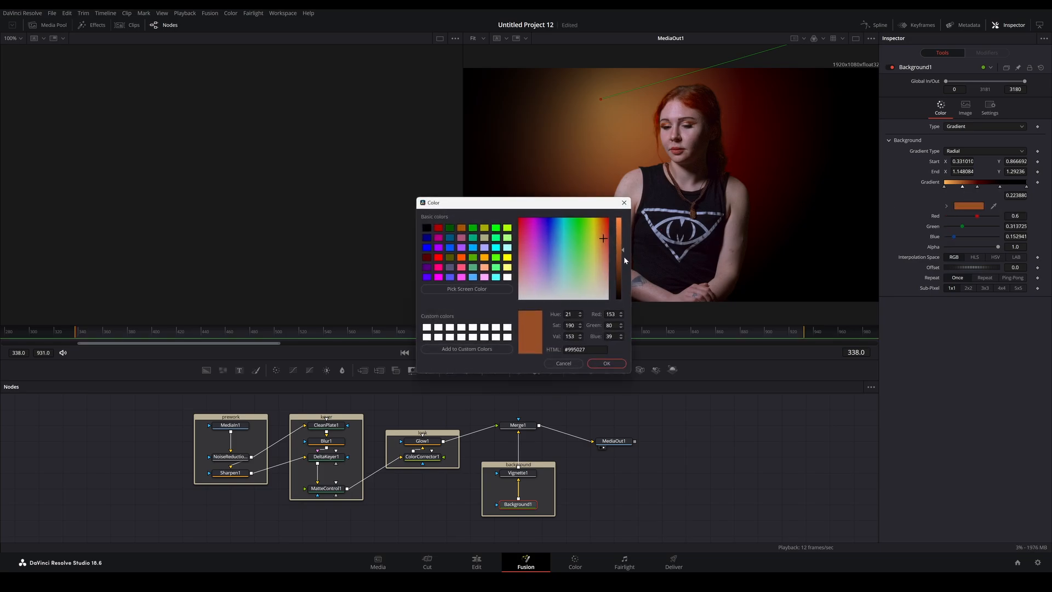
pyautogui.moveTo(603, 239)
pyautogui.mouseDown()
pyautogui.moveTo(535, 235)
pyautogui.moveTo(571, 257)
pyautogui.moveTo(598, 238)
pyautogui.mouseUp()
pyautogui.click(606, 363)
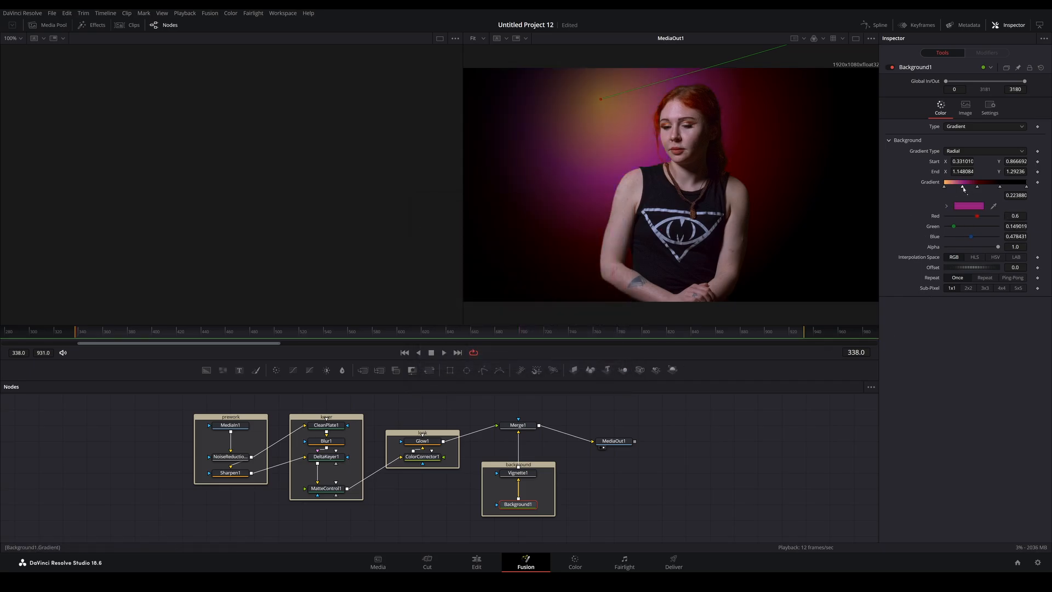
pyautogui.press('Delete')
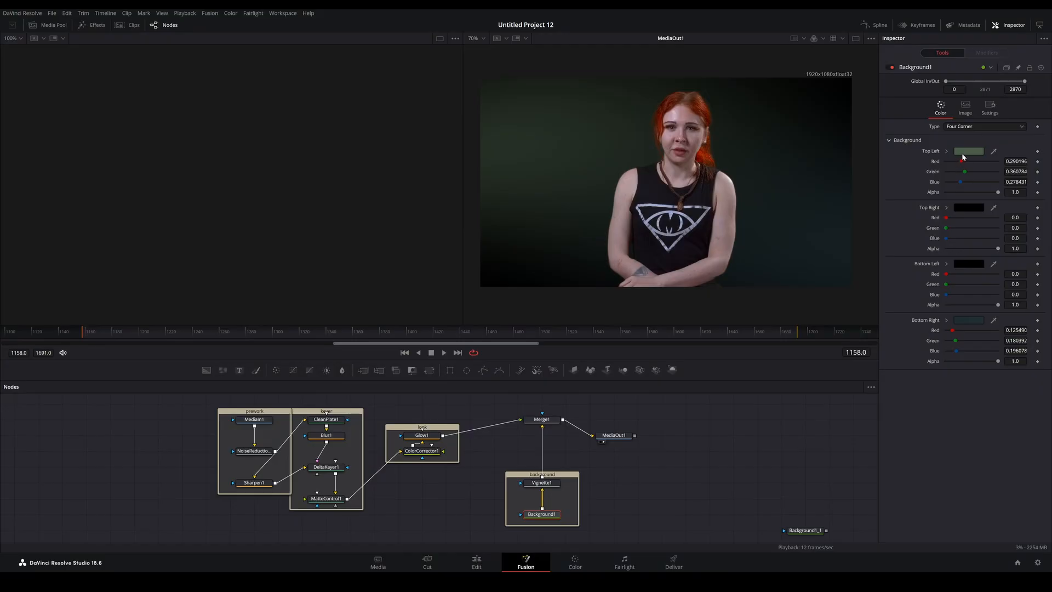
# Check the four corner colors of the Four Corner Background1 in the color picker, leaving each one as it is.
pyautogui.click(962, 153)
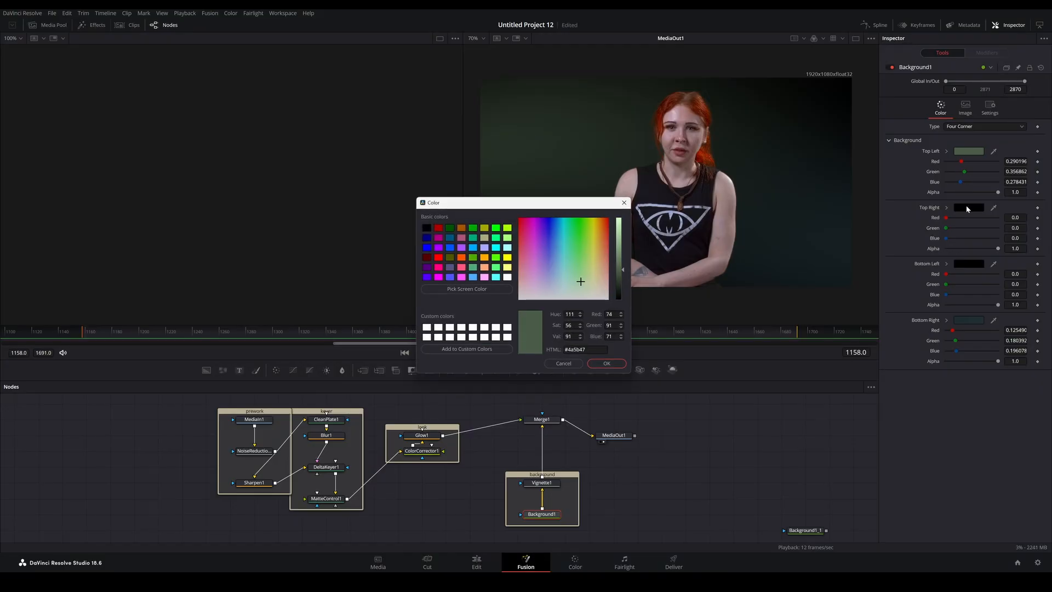
pyautogui.click(563, 363)
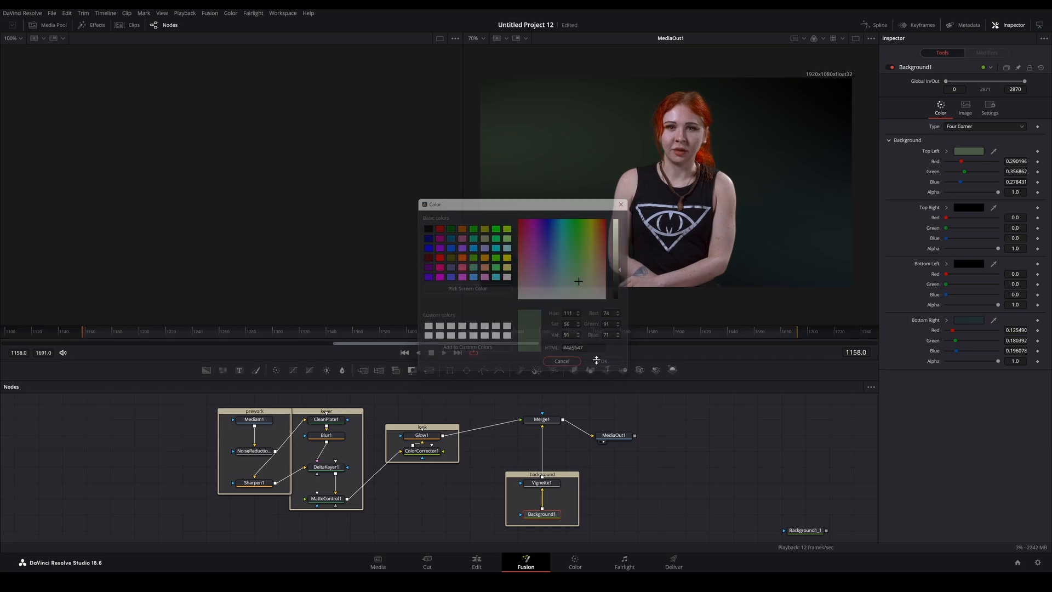
pyautogui.click(974, 208)
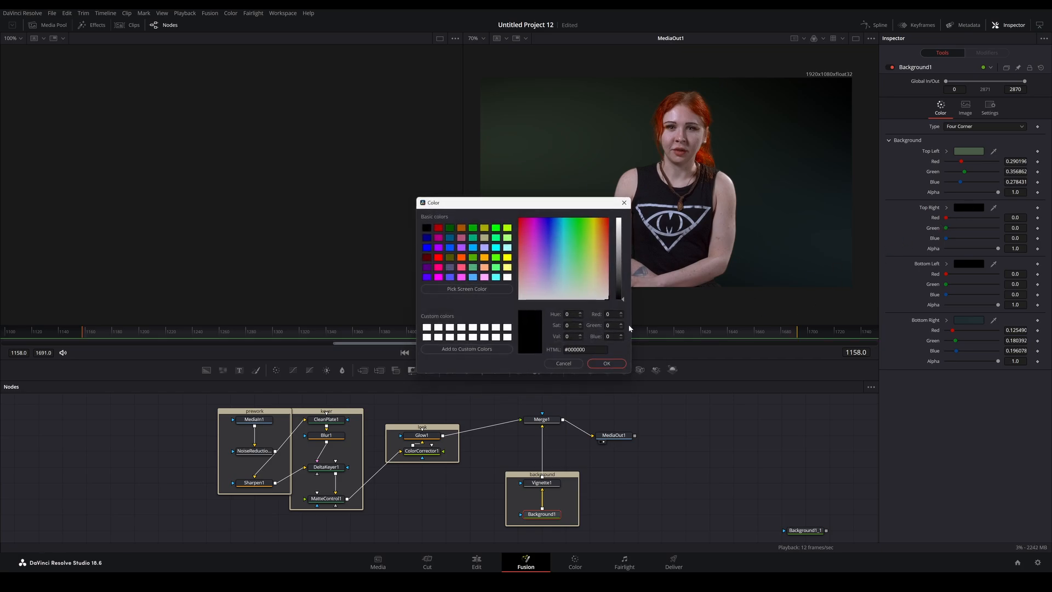
pyautogui.click(563, 363)
pyautogui.click(966, 265)
pyautogui.click(564, 363)
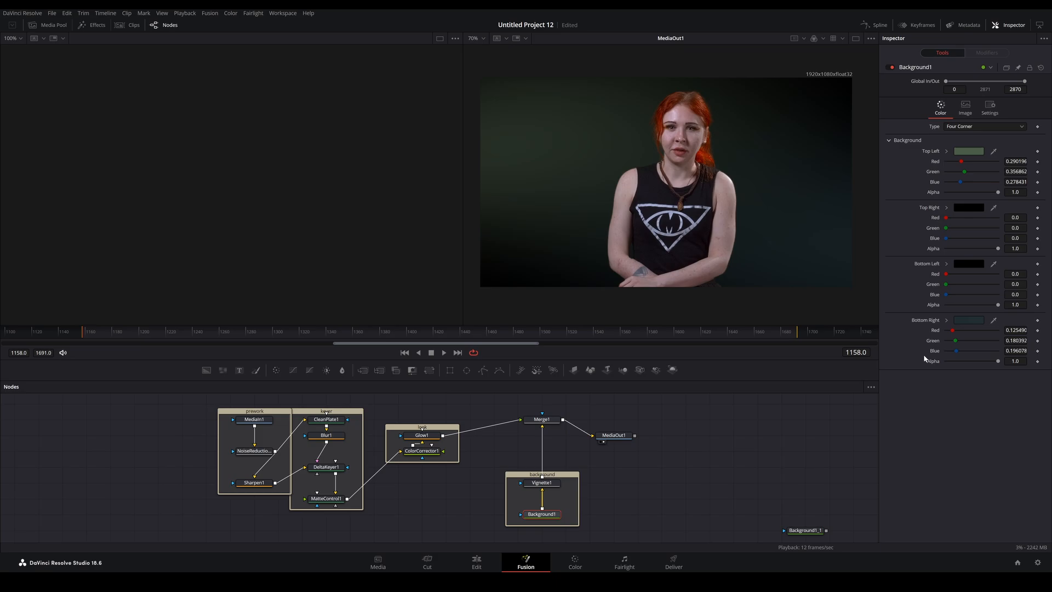
pyautogui.click(963, 319)
pyautogui.click(564, 363)
# Add a Film Grain node after Vignette1 and reduce its grain size, previewing the result in playback.
pyautogui.click(547, 498)
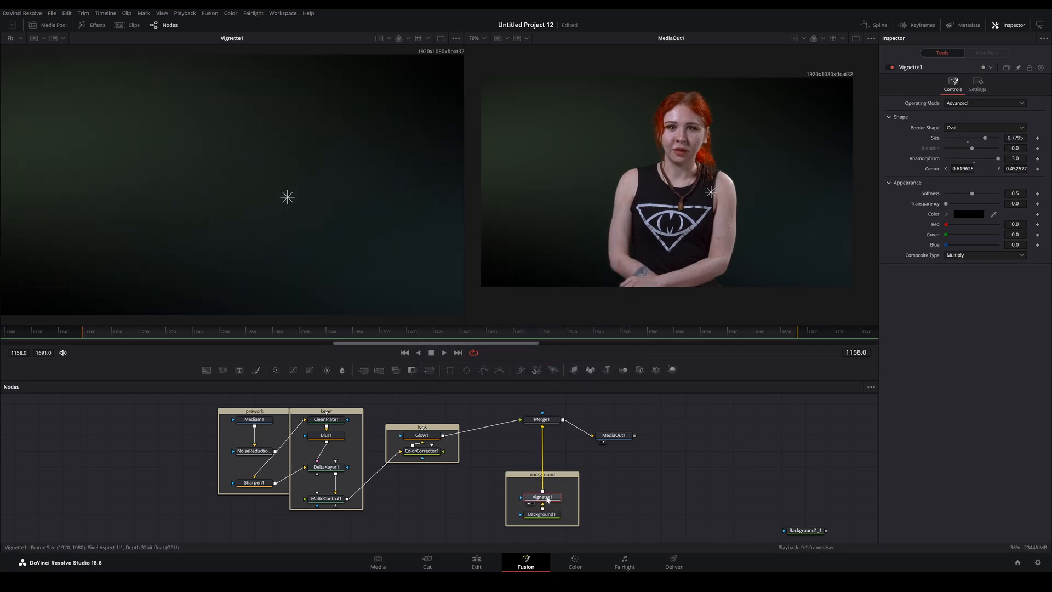
pyautogui.hotkey('shift', 'space')
pyautogui.write('film')
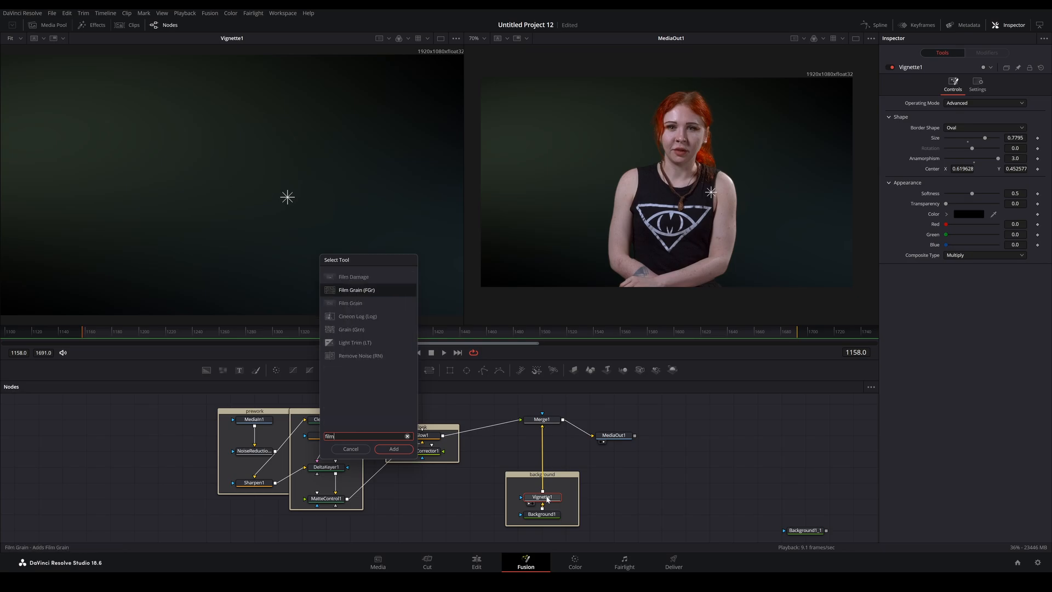
pyautogui.click(393, 448)
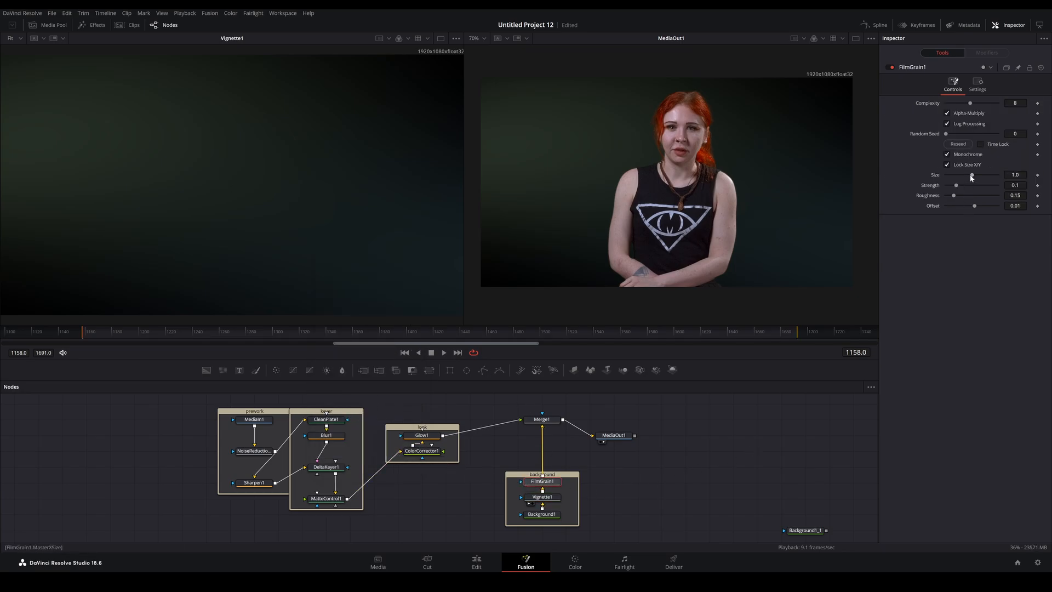
pyautogui.moveTo(972, 174); pyautogui.dragTo(963, 177)
pyautogui.click(441, 352)
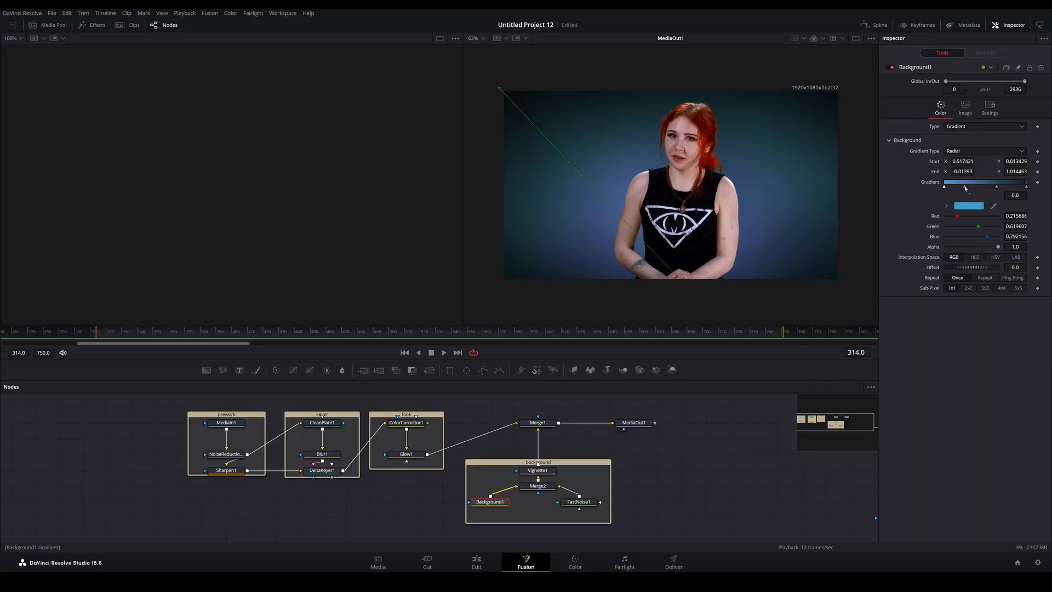
# Inspect the middle color stops of Background1's blue radial gradient and the Color 1 setting of FastNoise1.
pyautogui.click(965, 187)
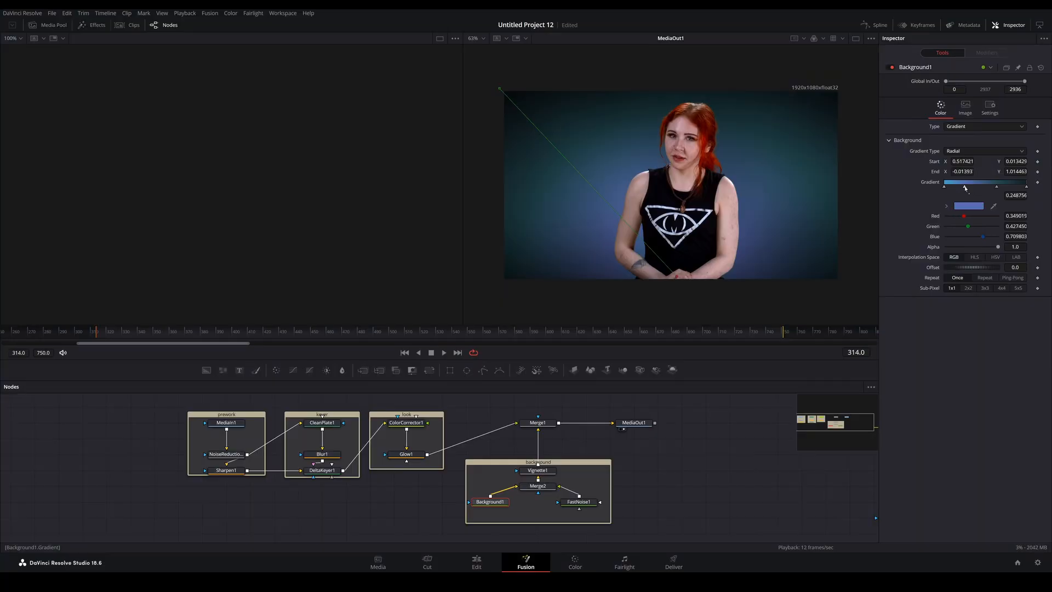
pyautogui.click(997, 188)
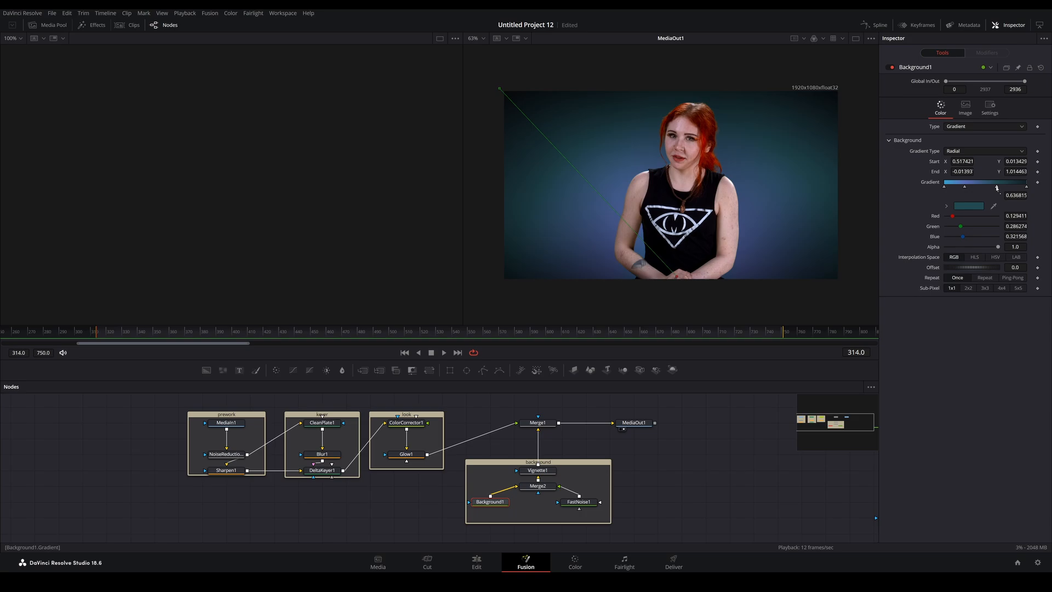
pyautogui.click(583, 503)
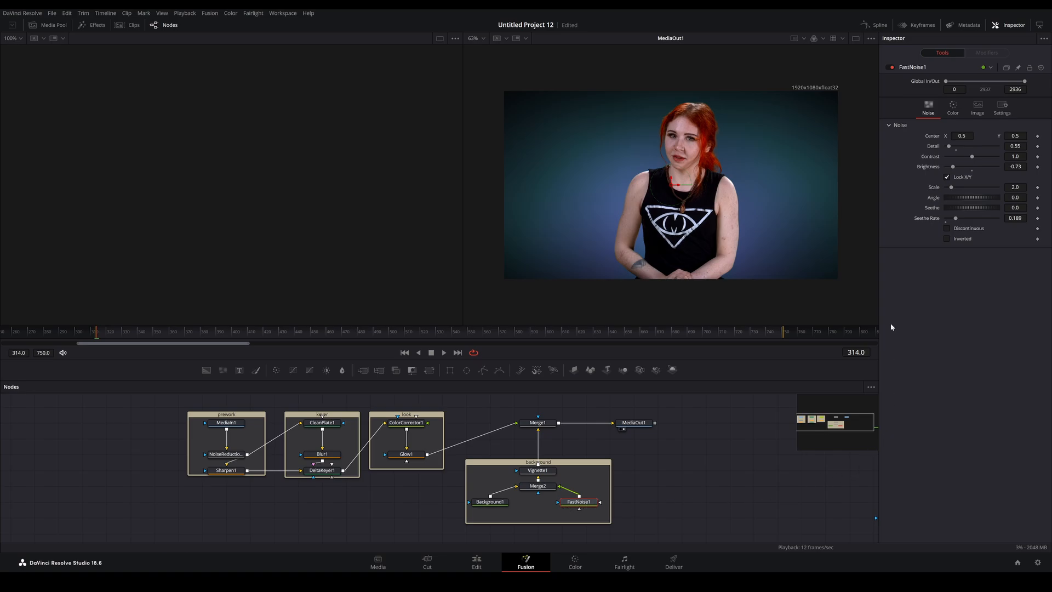
pyautogui.click(952, 108)
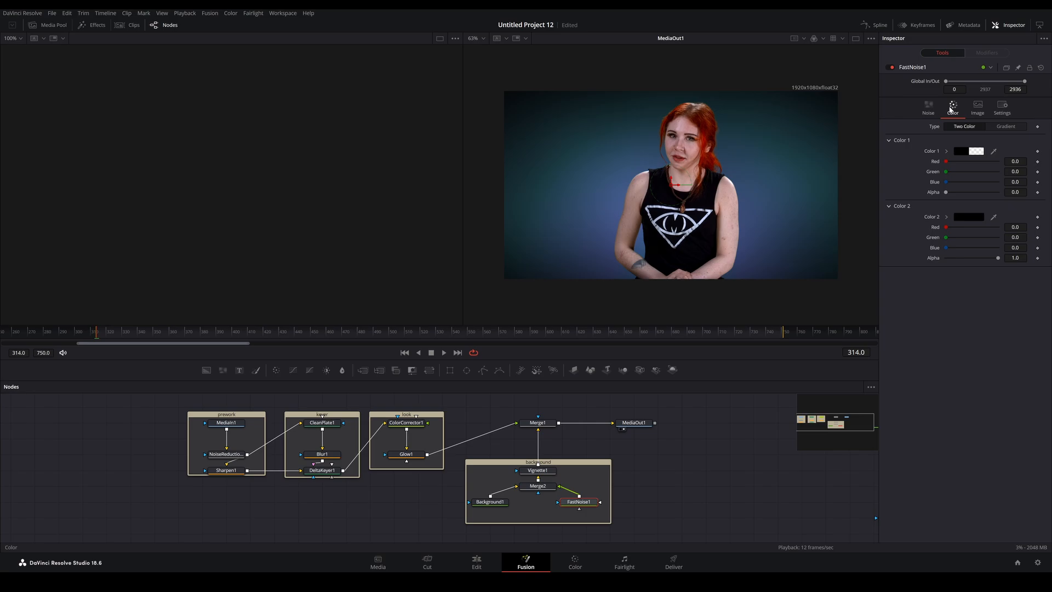
pyautogui.click(957, 153)
pyautogui.click(613, 364)
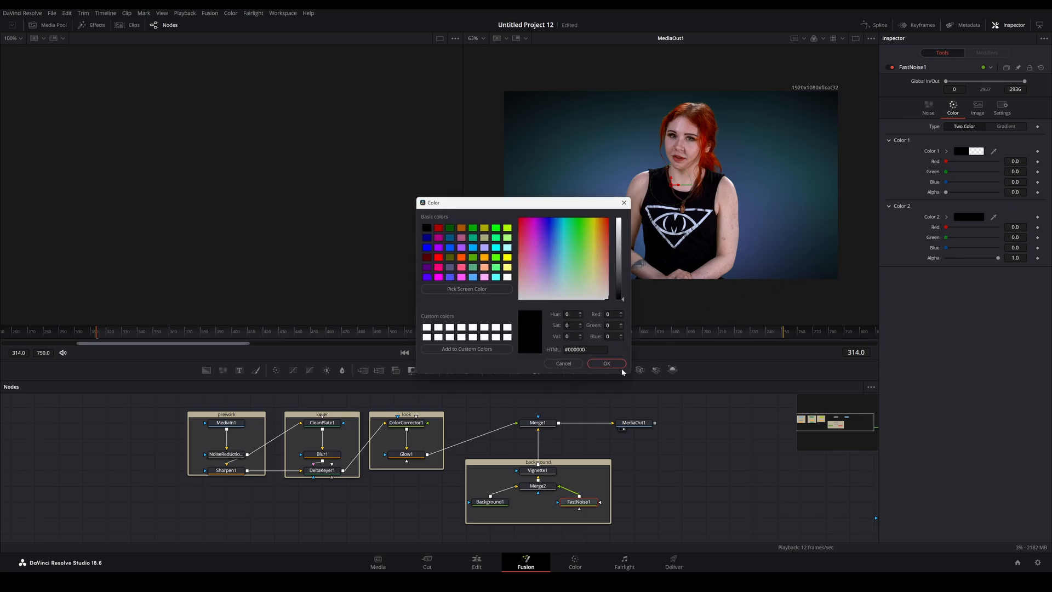
pyautogui.click(614, 364)
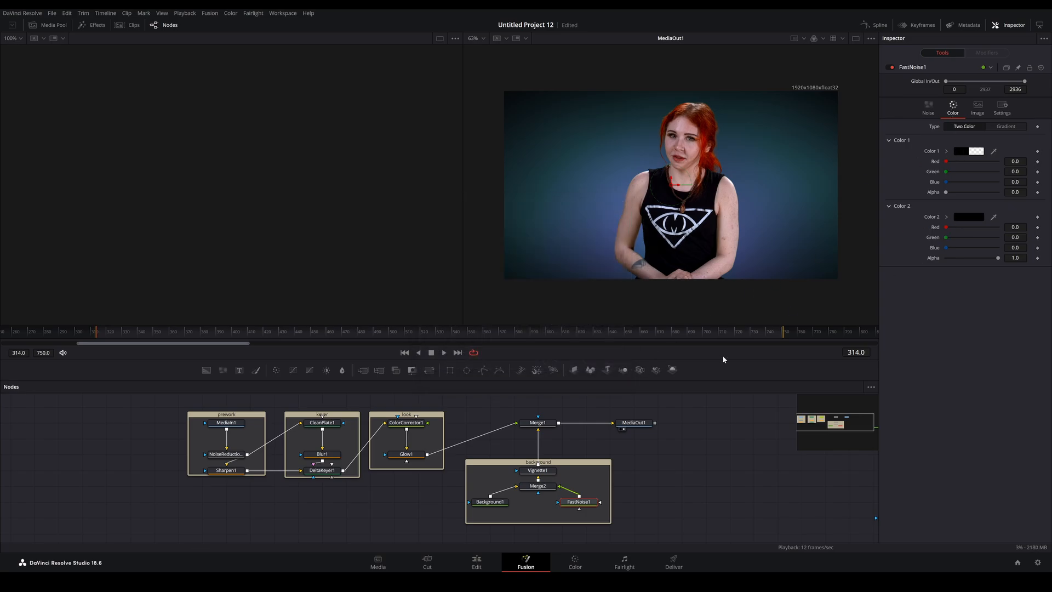
# Check FastNoise1's Seethe Rate in its noise settings and scrub through the timeline to preview the noise movement.
pyautogui.click(928, 108)
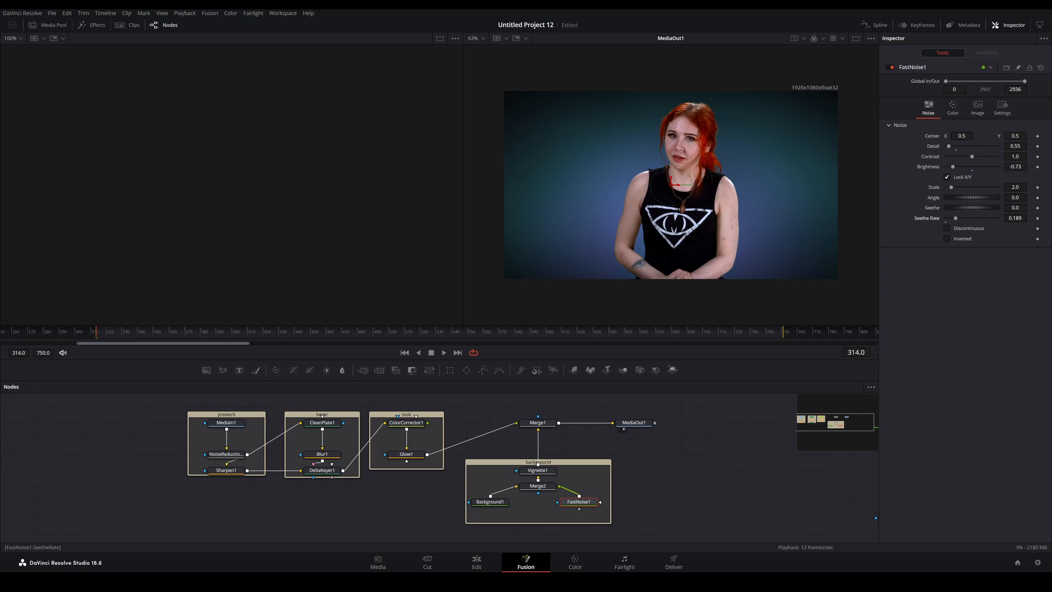
pyautogui.click(1014, 218)
pyautogui.moveTo(100, 333); pyautogui.dragTo(671, 351)
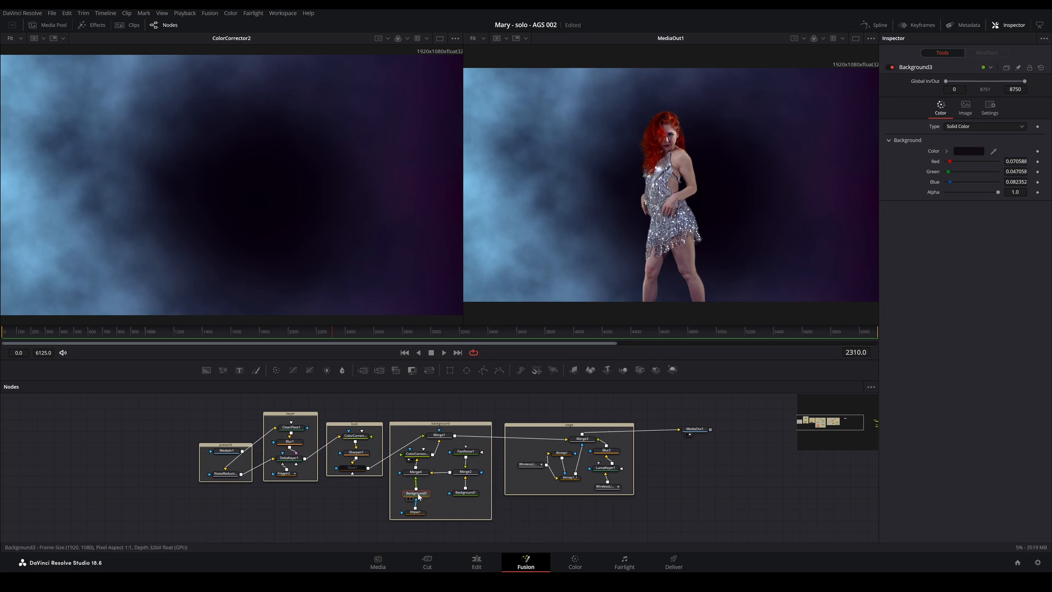
# Check the solid color of Background3 and the soft edge of the Ellipse1 mask attached to it.
pyautogui.click(973, 152)
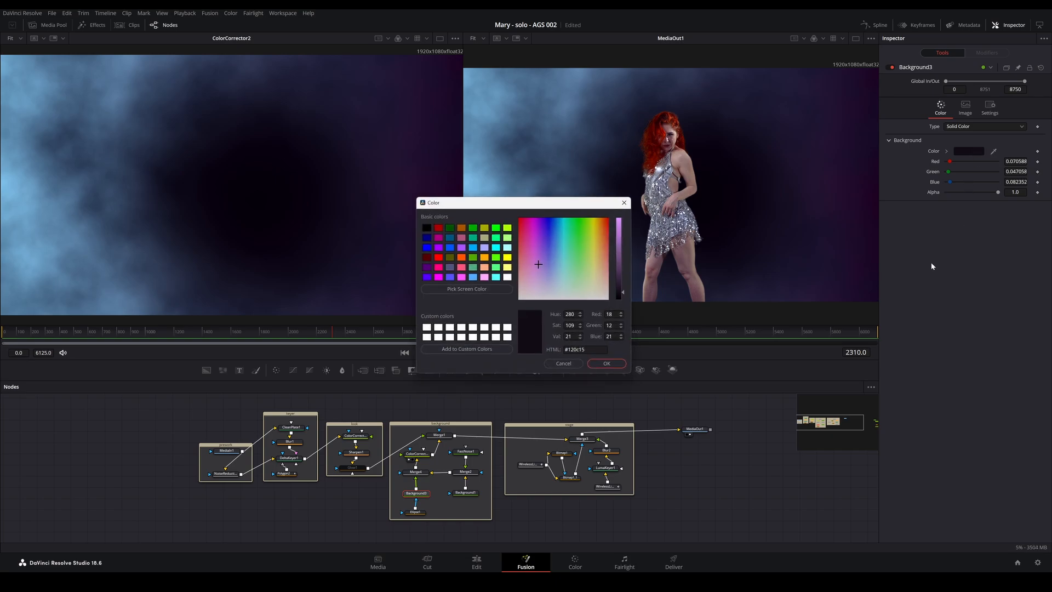
pyautogui.click(607, 364)
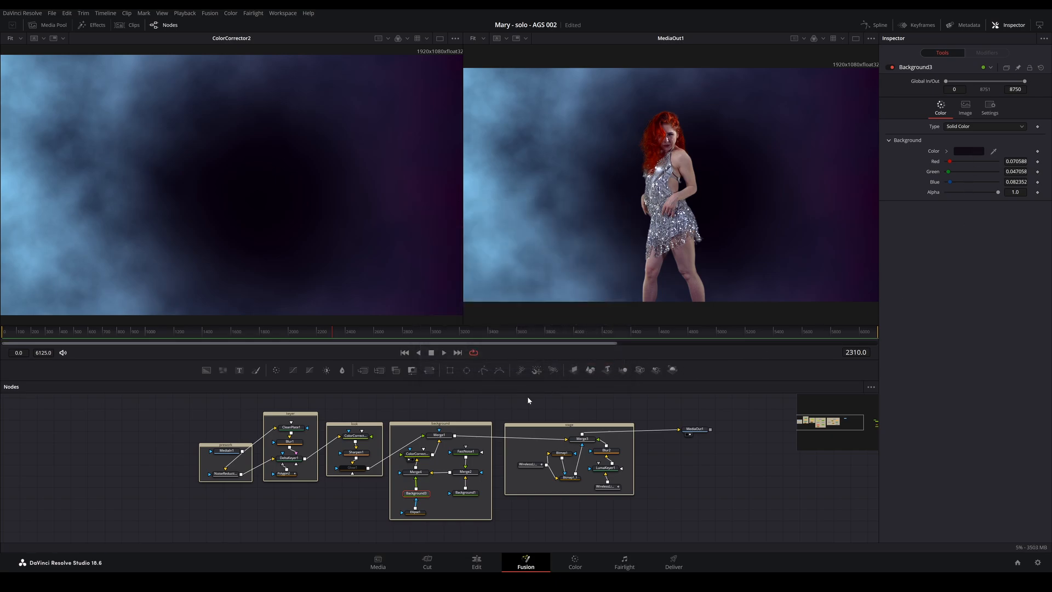
pyautogui.click(415, 512)
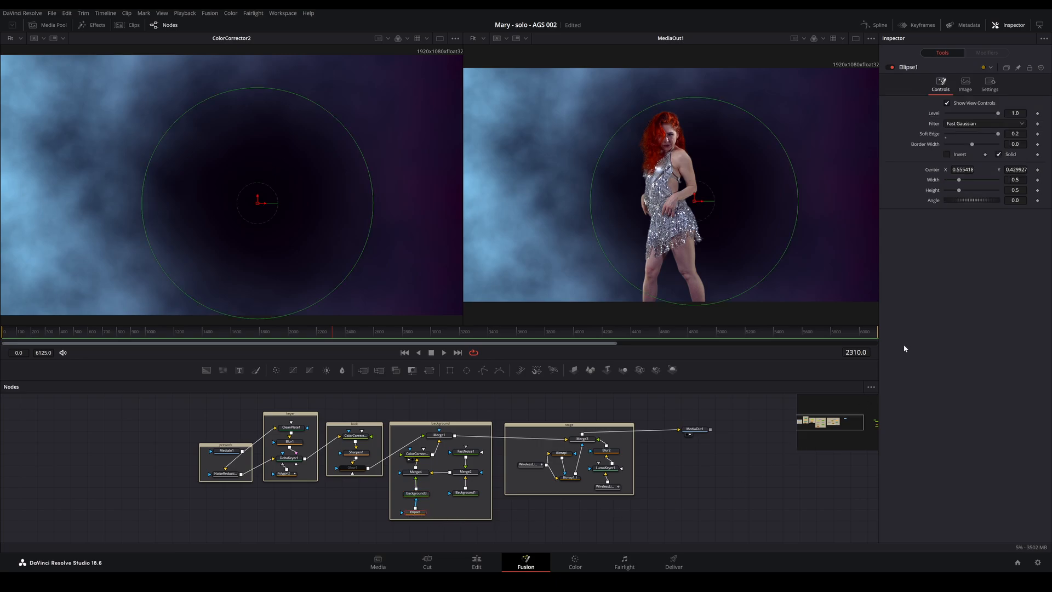
pyautogui.moveTo(999, 135)
pyautogui.mouseDown()
pyautogui.moveTo(989, 134)
pyautogui.moveTo(1003, 134)
pyautogui.mouseUp()
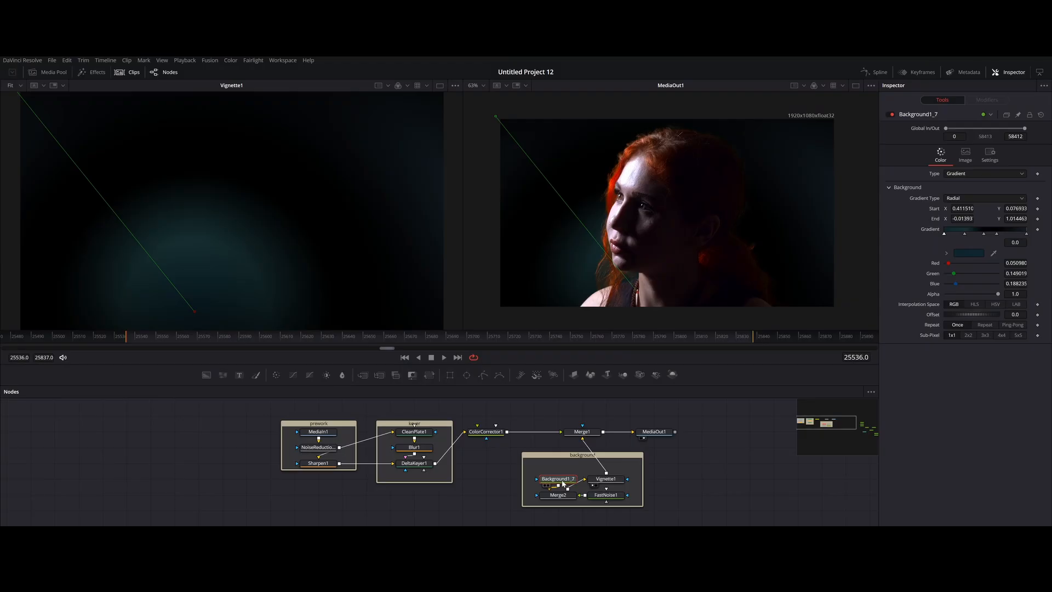
# Review FastNoise1's noise and color settings and Vignette1's controls in the dark teal radial background setup.
pyautogui.click(606, 495)
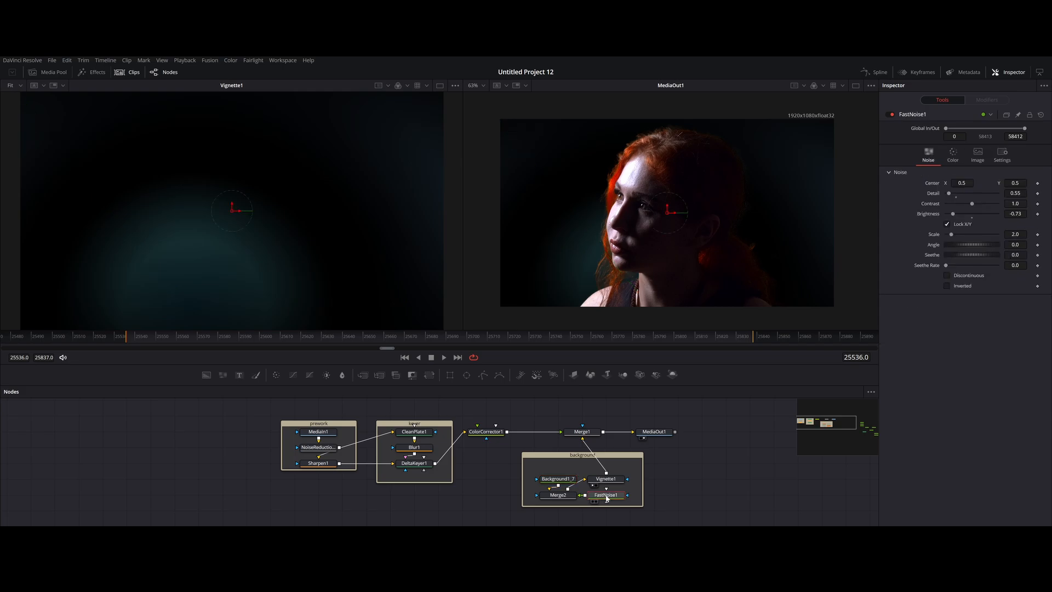
pyautogui.click(955, 158)
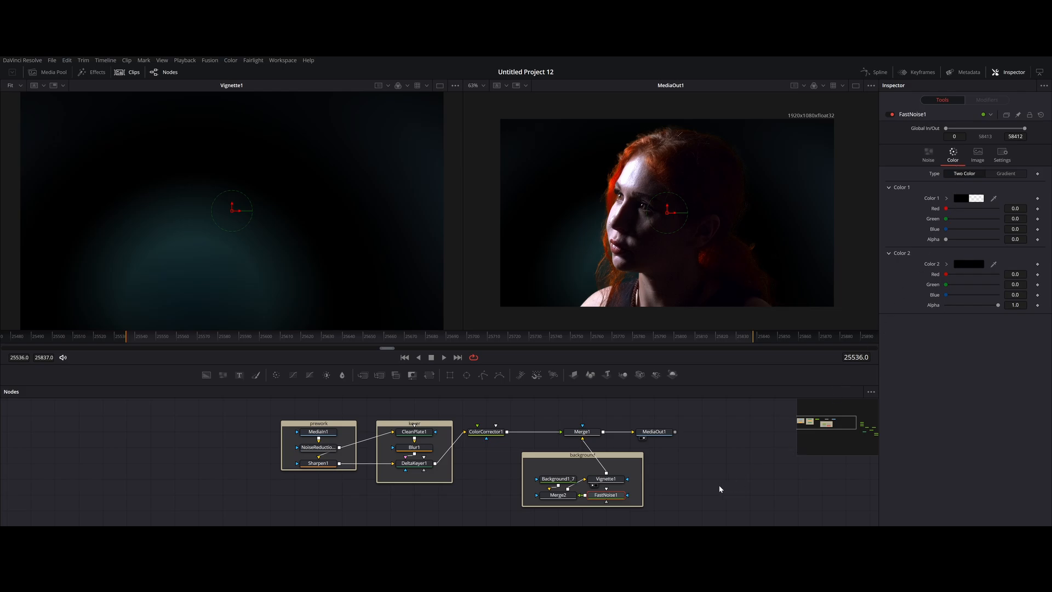
pyautogui.click(613, 481)
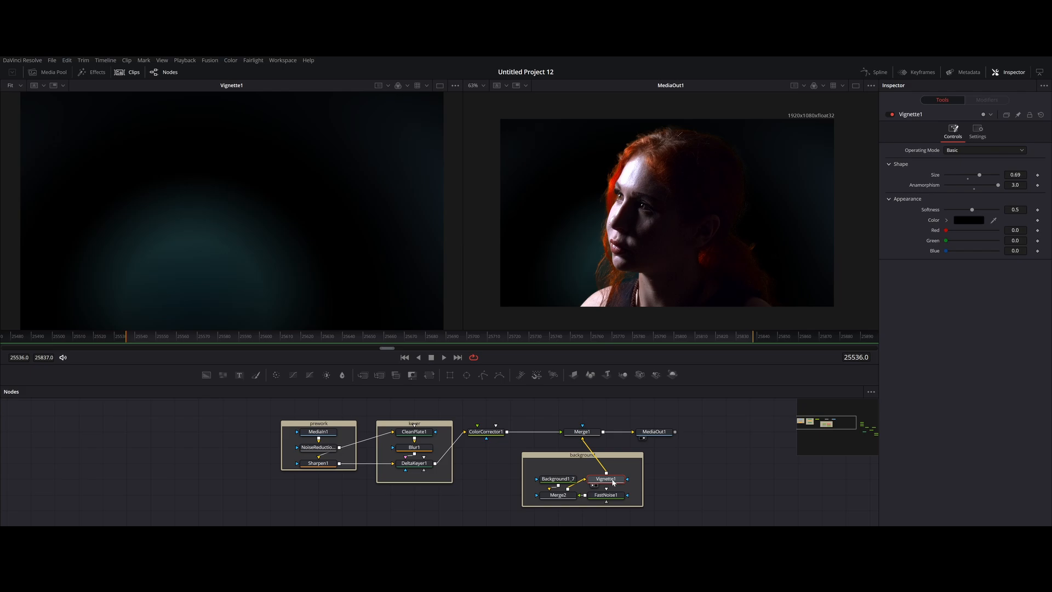